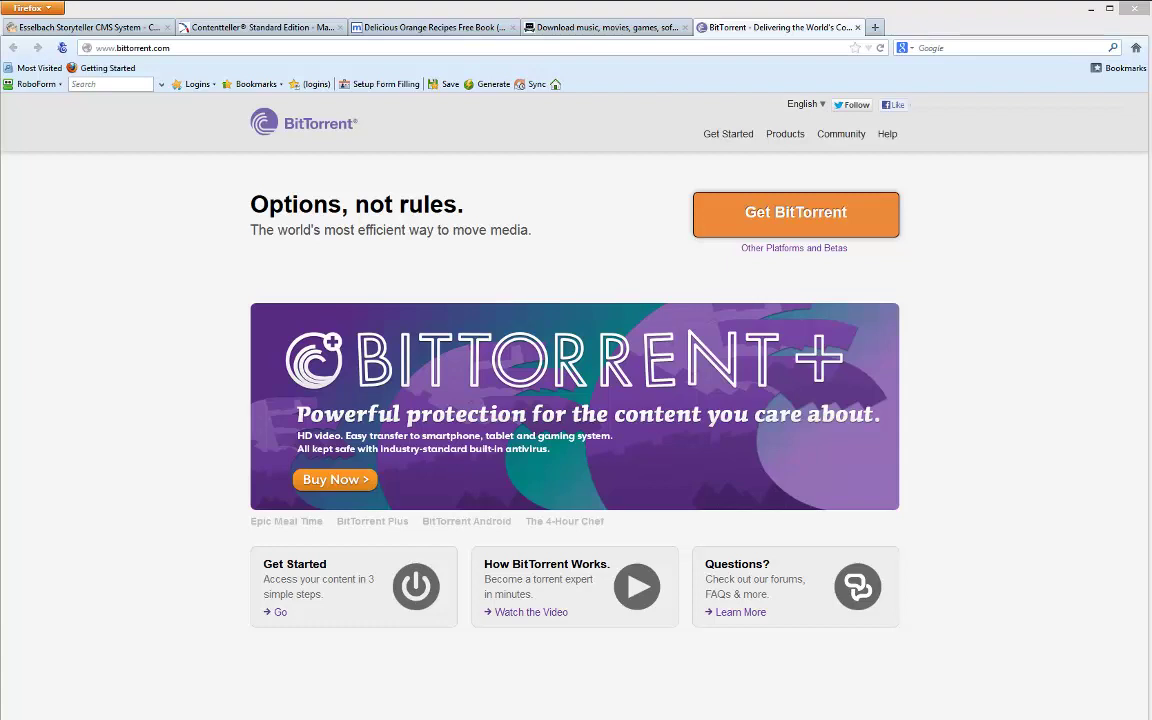
# Switch to µTorrent and review the General, Connection, Bandwidth, Directories and Transfer Cap preferences, leaving them without changes
pyautogui.hotkey('alt', 'Tab')
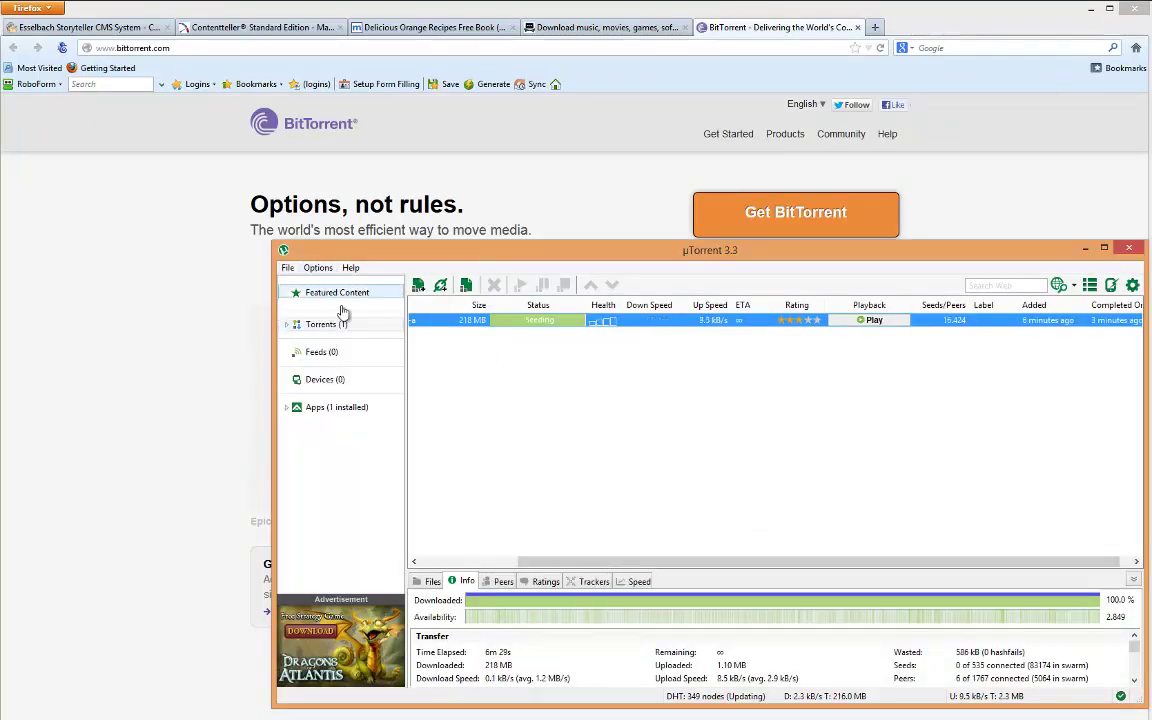
pyautogui.click(1133, 286)
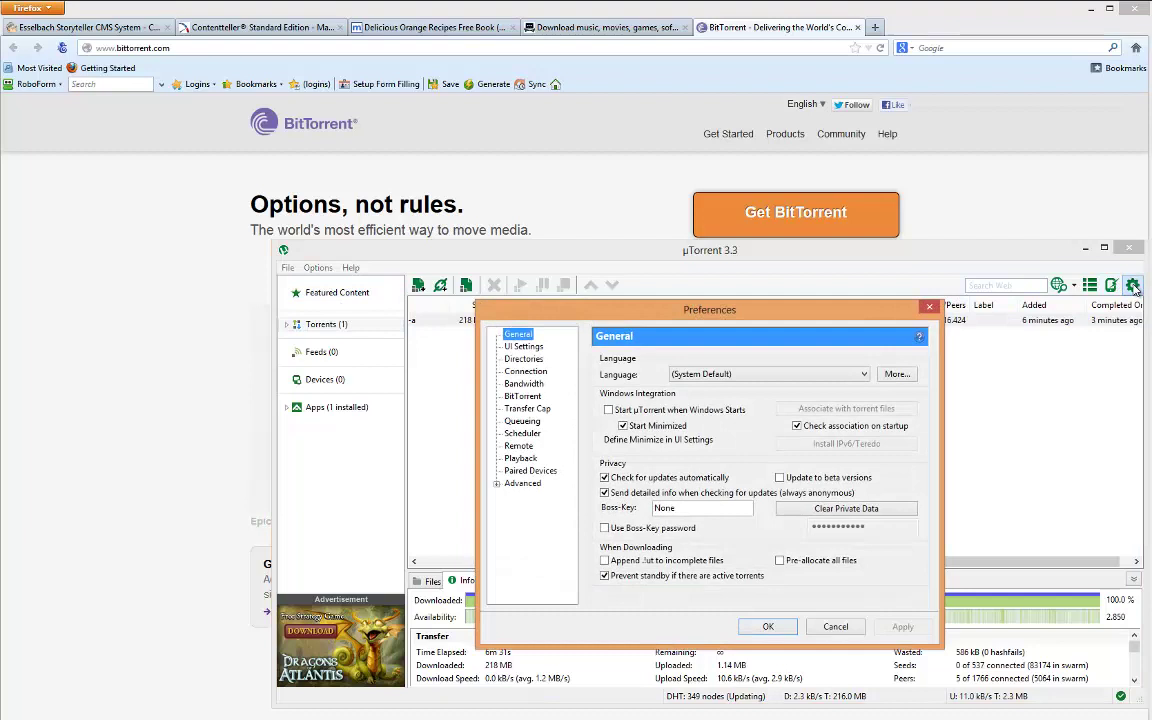
pyautogui.click(621, 420)
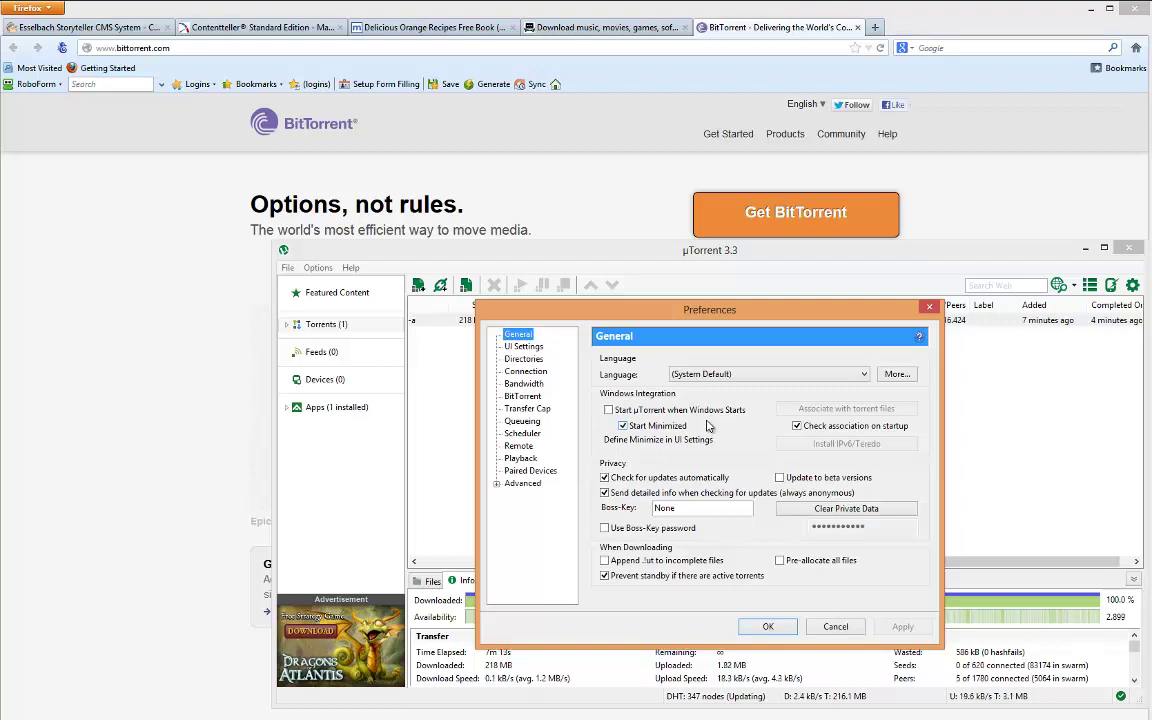
pyautogui.click(516, 372)
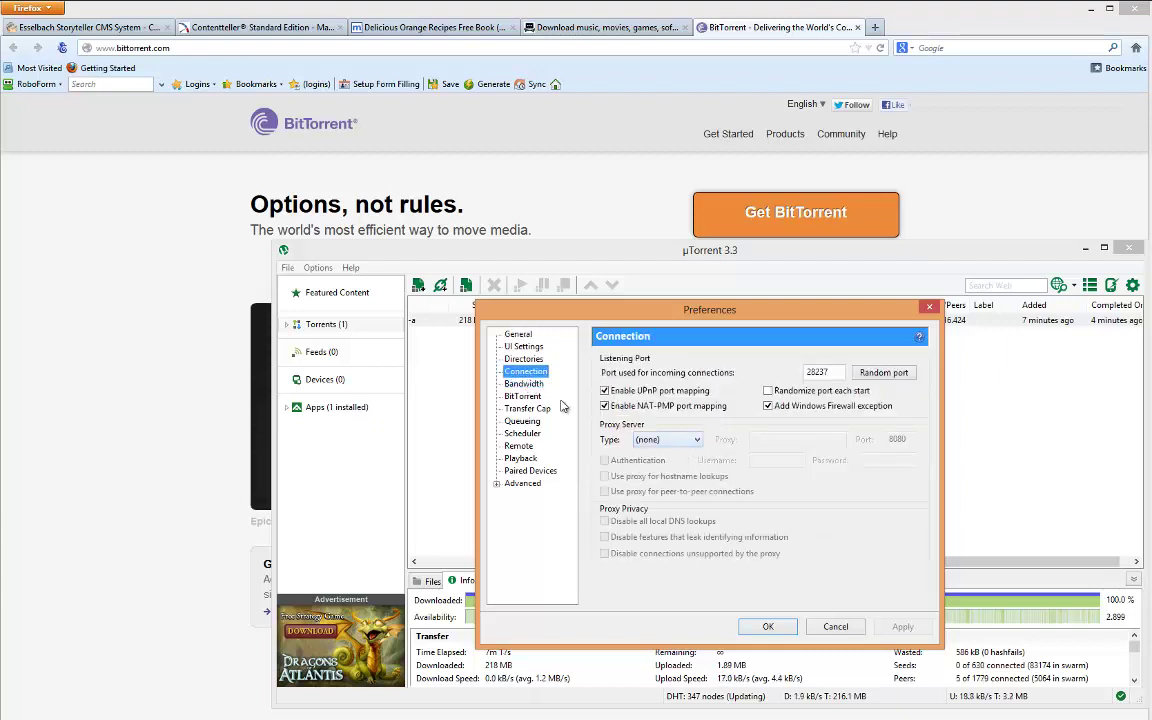
pyautogui.click(523, 383)
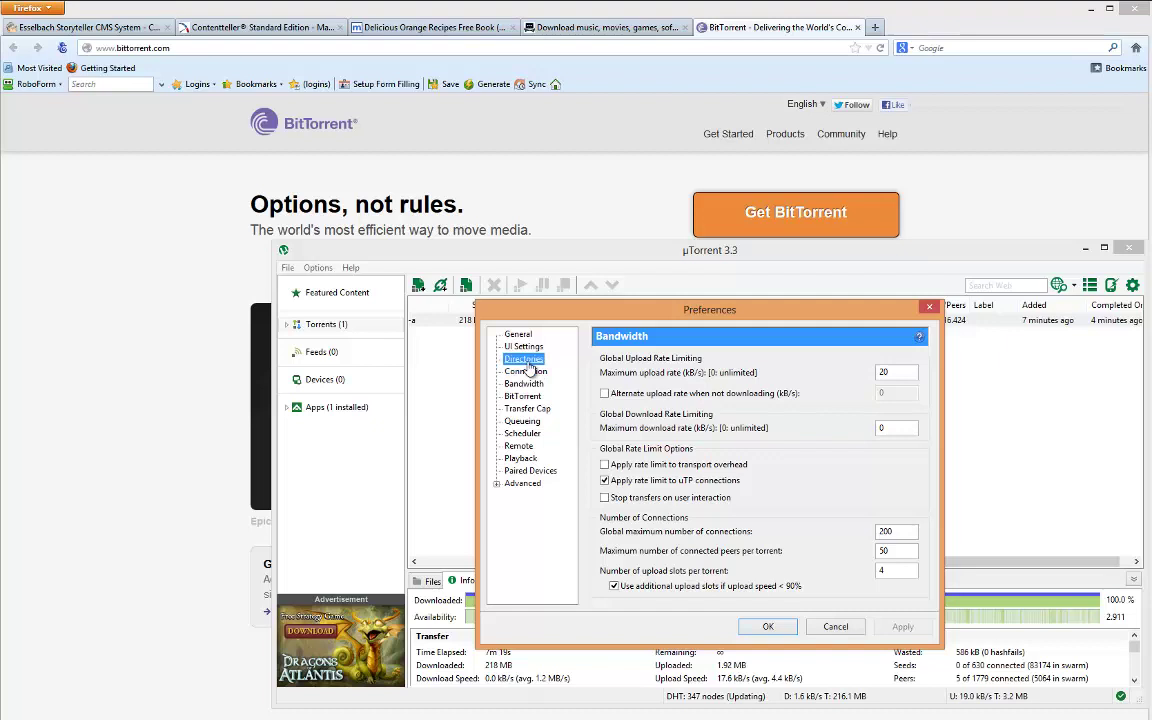
pyautogui.click(525, 361)
pyautogui.click(533, 409)
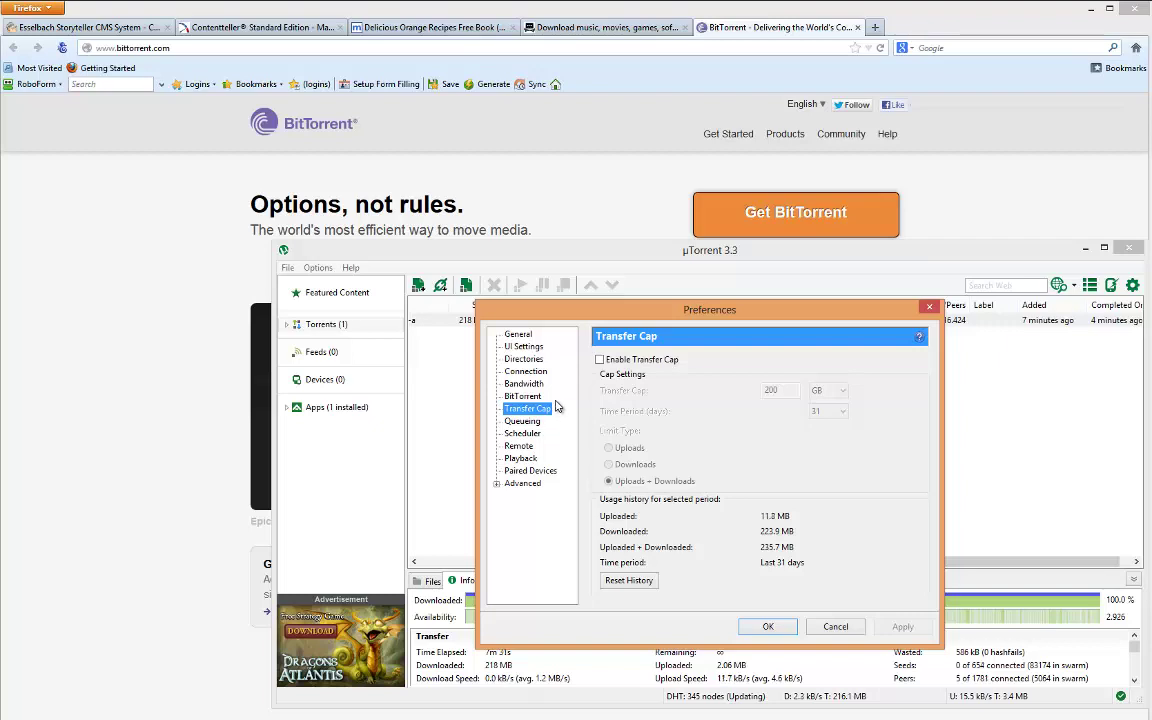
pyautogui.press('Escape')
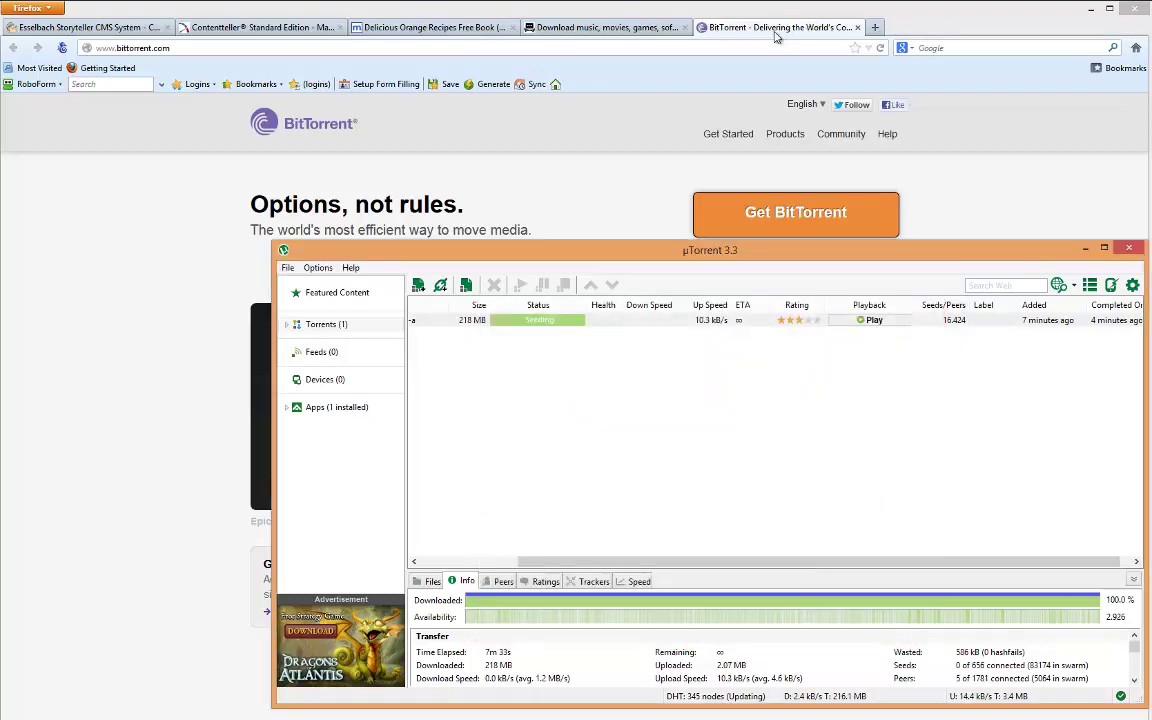
# In Firefox, close The Pirate Bay page and view BitTorrent's The 4-Hour Chef, Epic Meal Time and Get Started pages
pyautogui.click(608, 27)
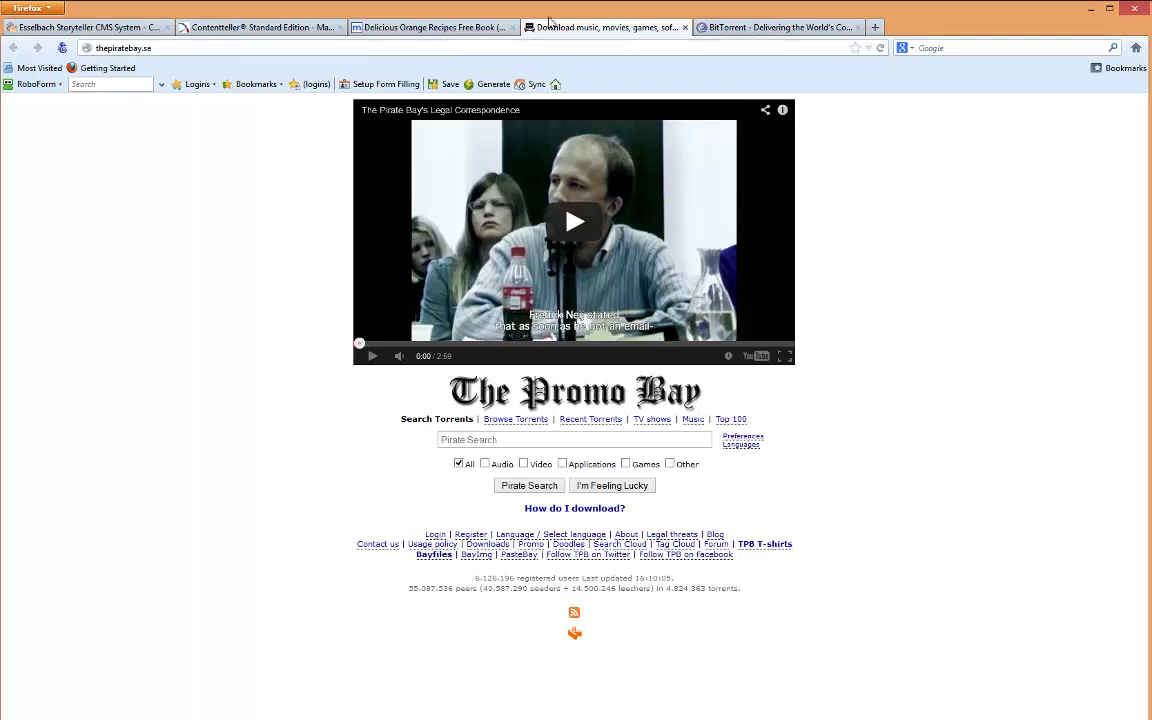
pyautogui.middleClick(597, 30)
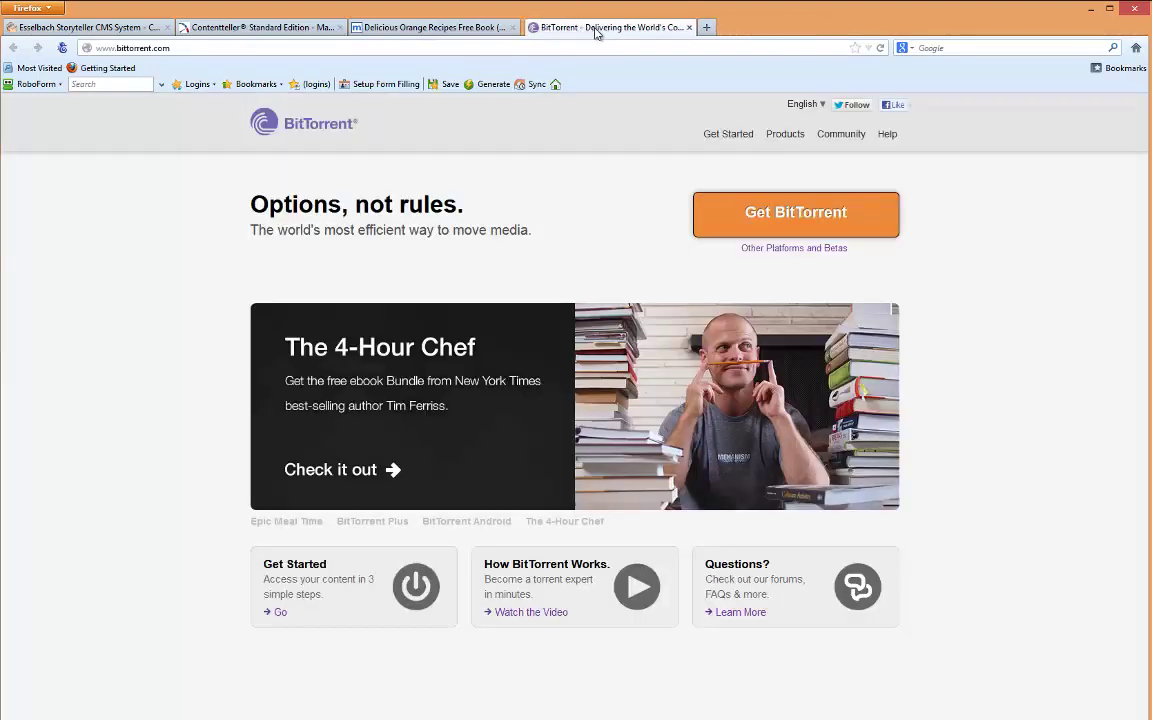
pyautogui.click(338, 398)
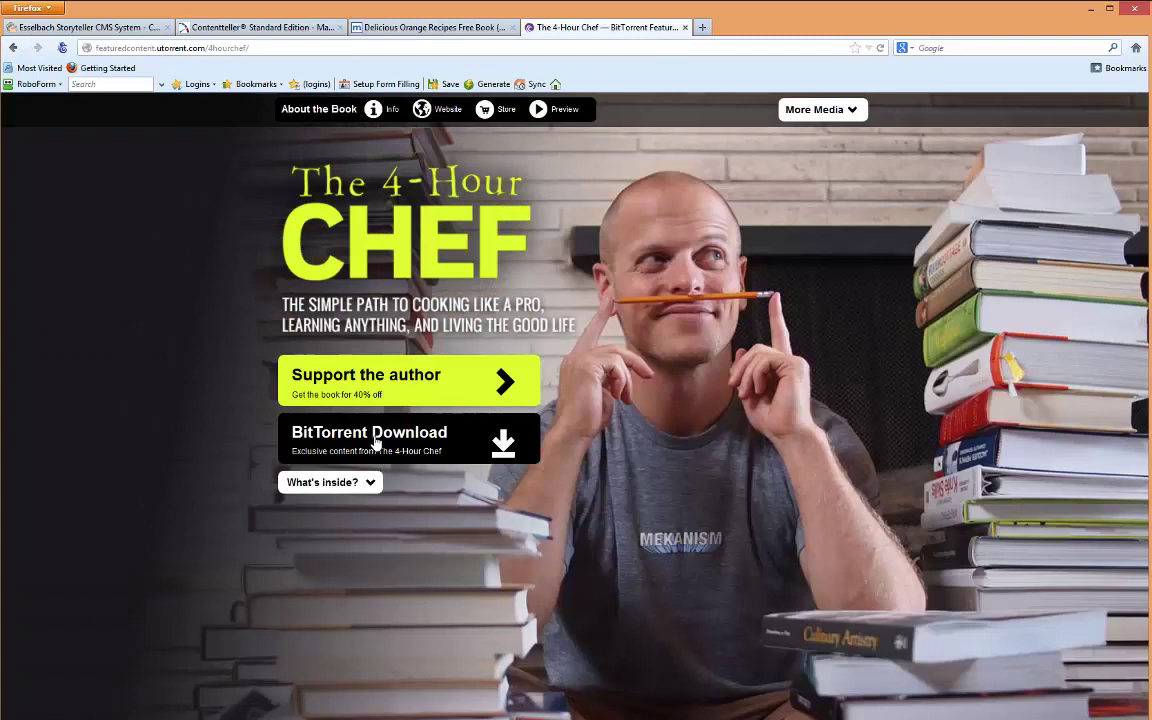
pyautogui.click(14, 48)
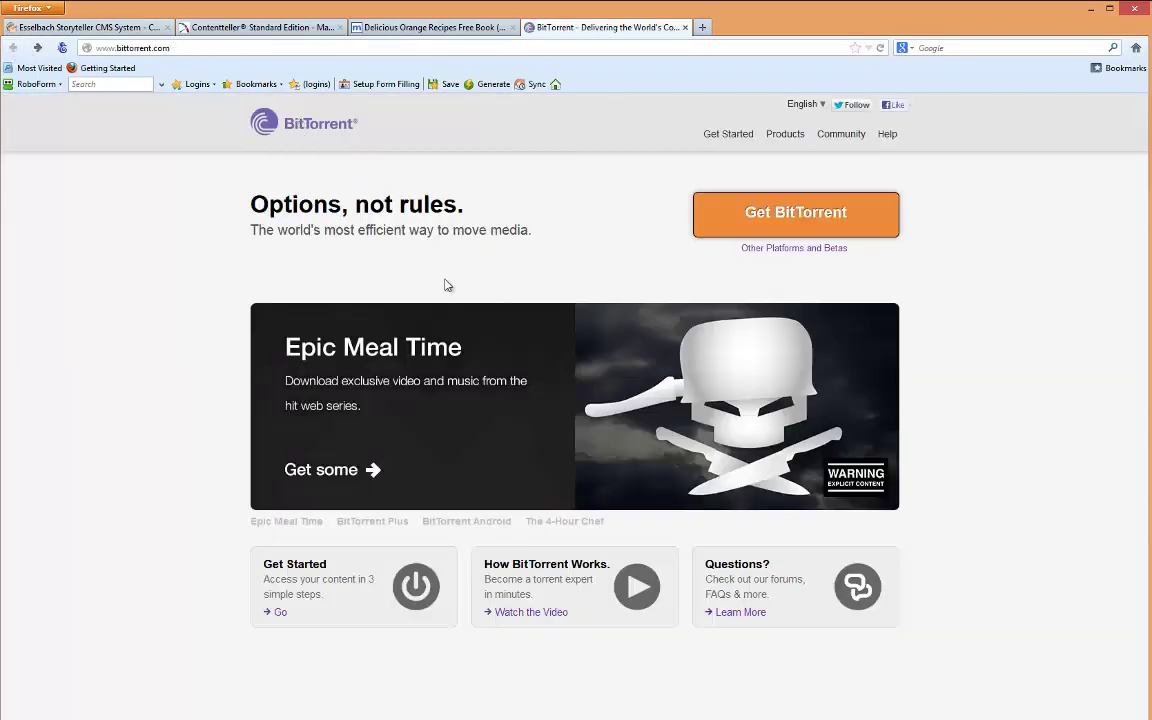
pyautogui.click(394, 352)
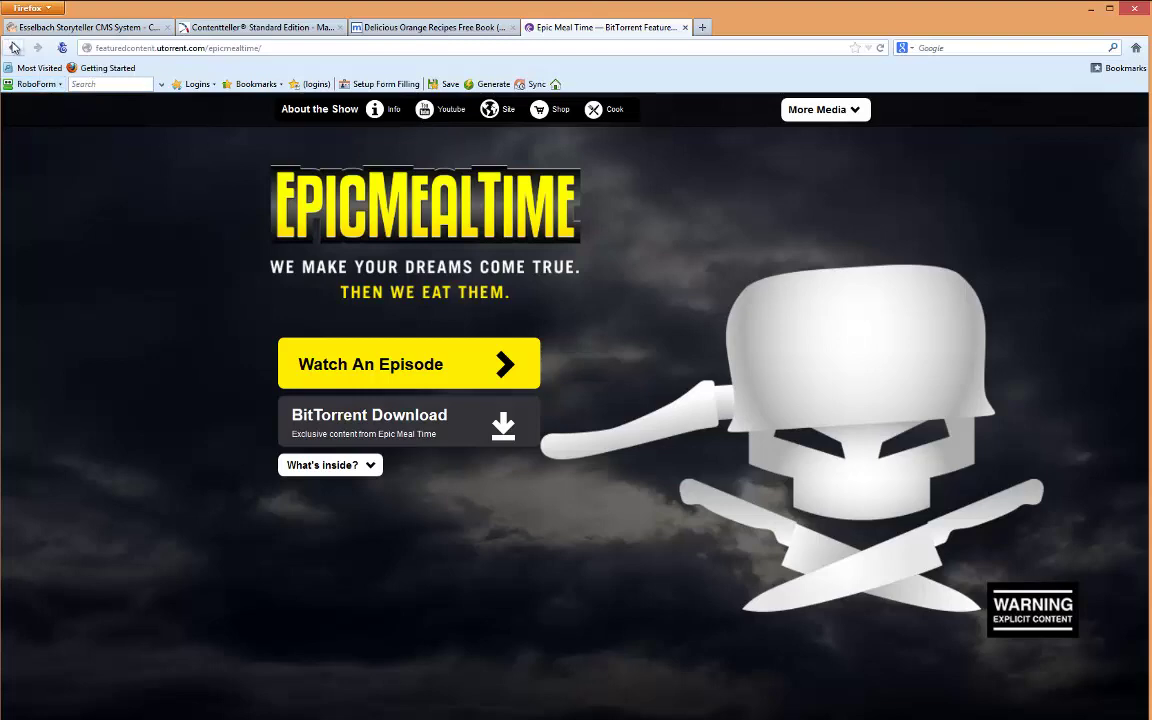
pyautogui.click(13, 47)
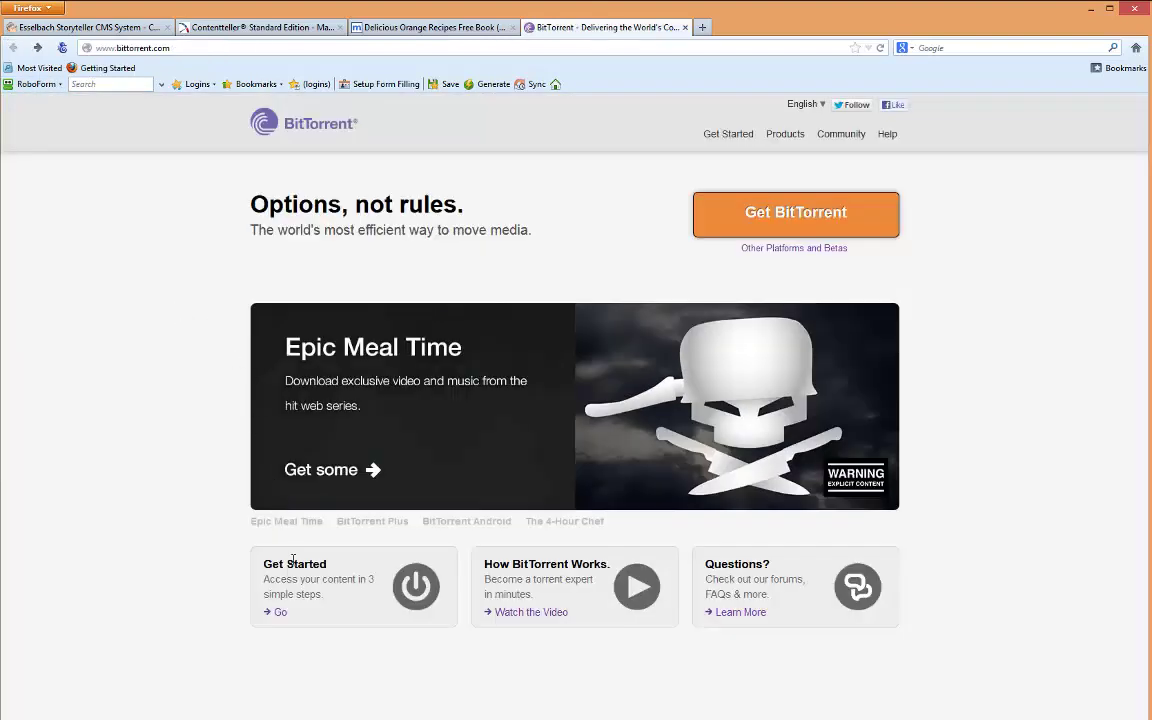
pyautogui.click(277, 612)
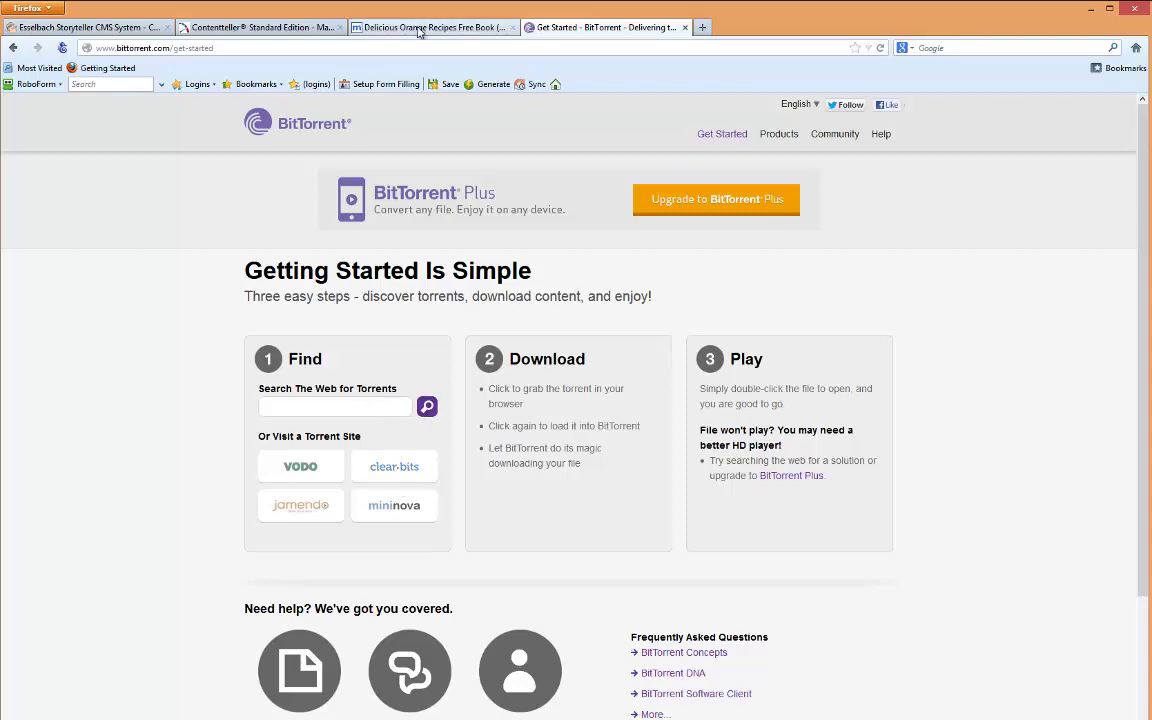
# Download the Delicious Orange Recipes Free Book torrent from Mininova and add it to µTorrent with both files included
pyautogui.click(381, 27)
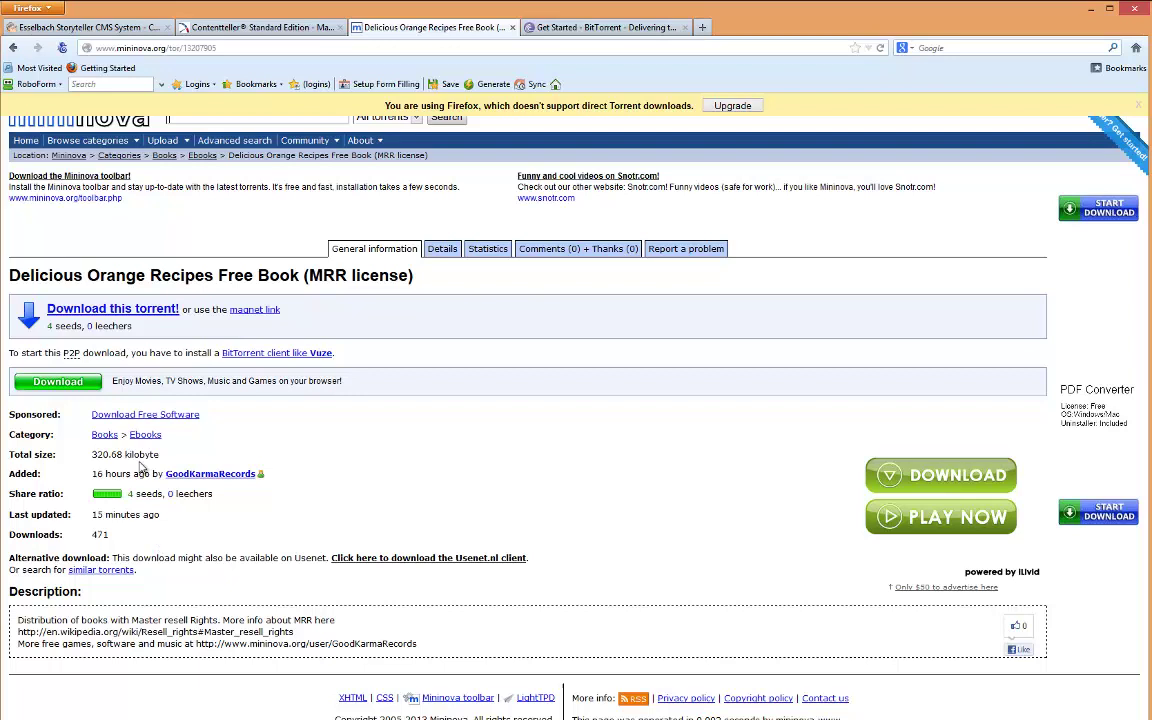
pyautogui.click(112, 310)
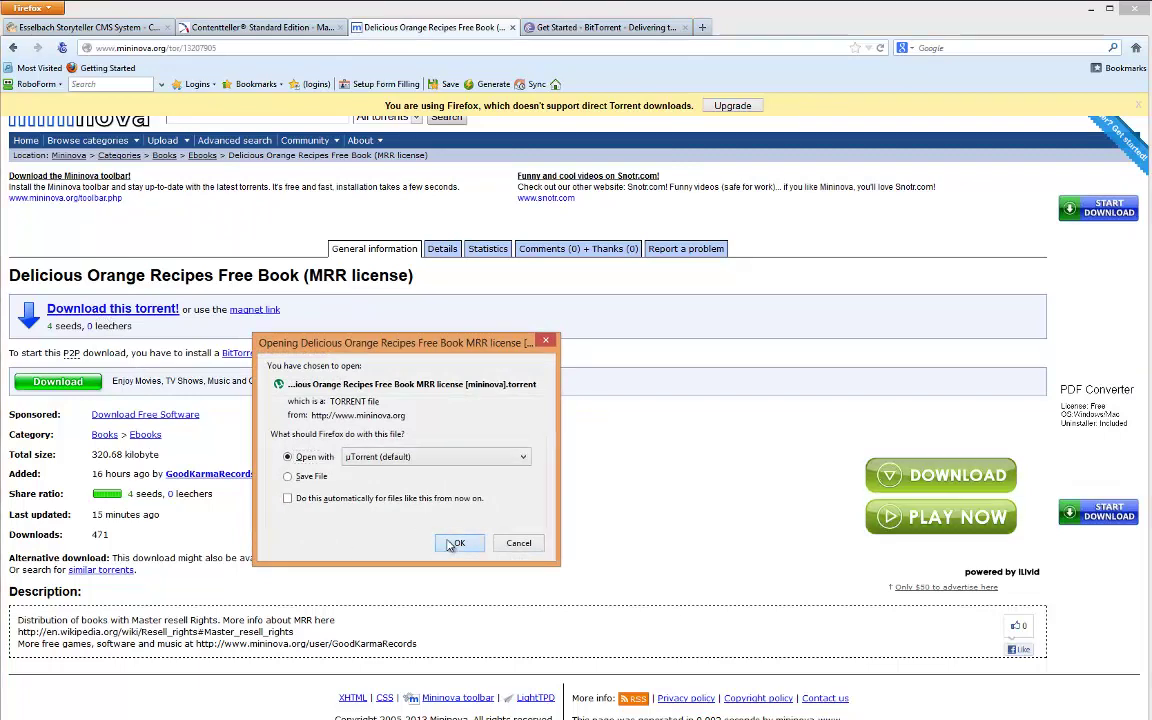
pyautogui.click(455, 543)
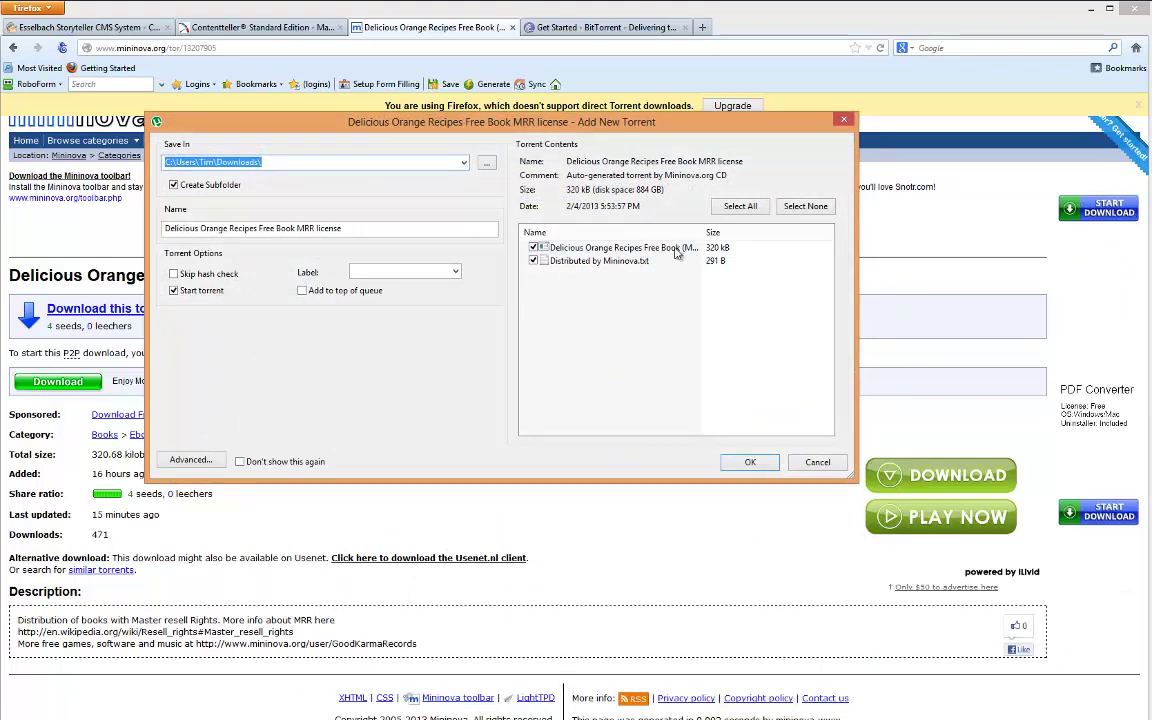
pyautogui.moveTo(703, 232); pyautogui.dragTo(727, 232)
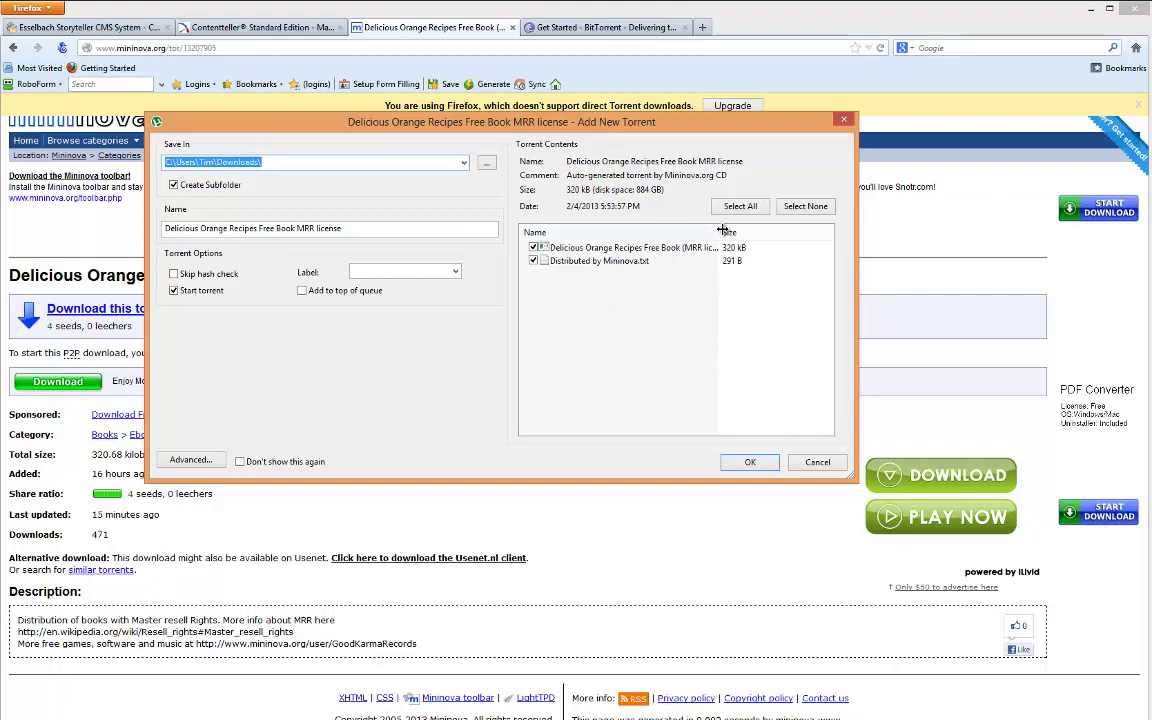
pyautogui.click(752, 462)
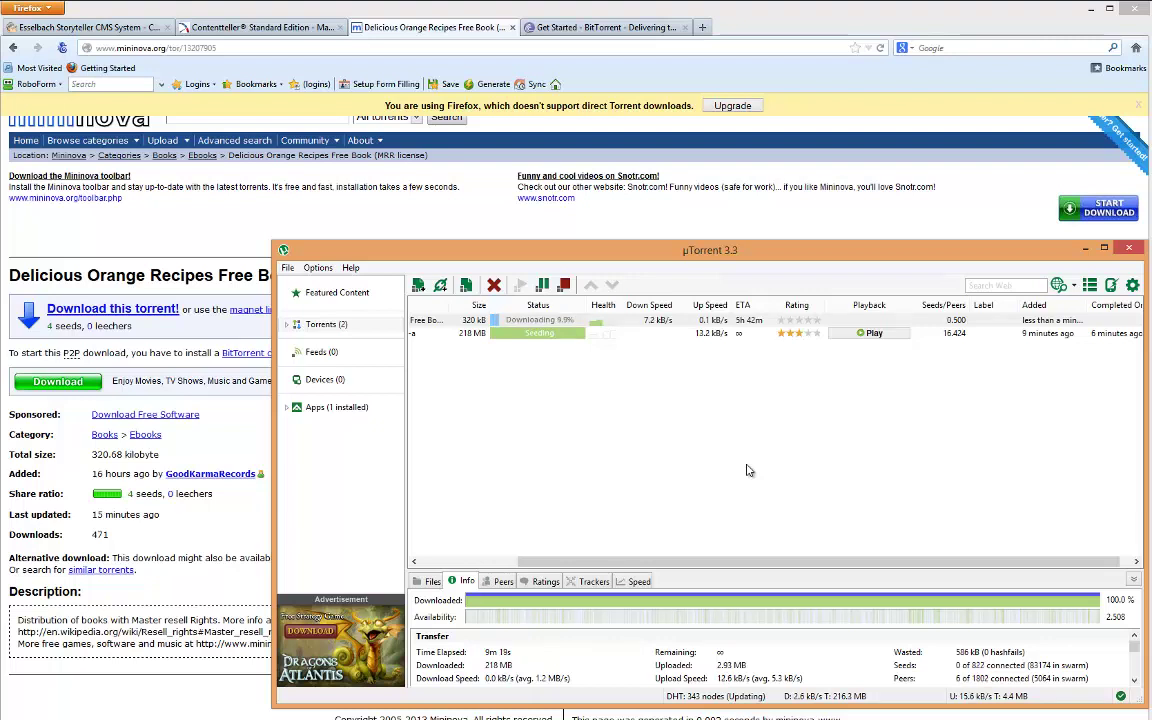
# Check the status of both torrents in the list with a wider Name column, and minimize µTorrent
pyautogui.click(546, 337)
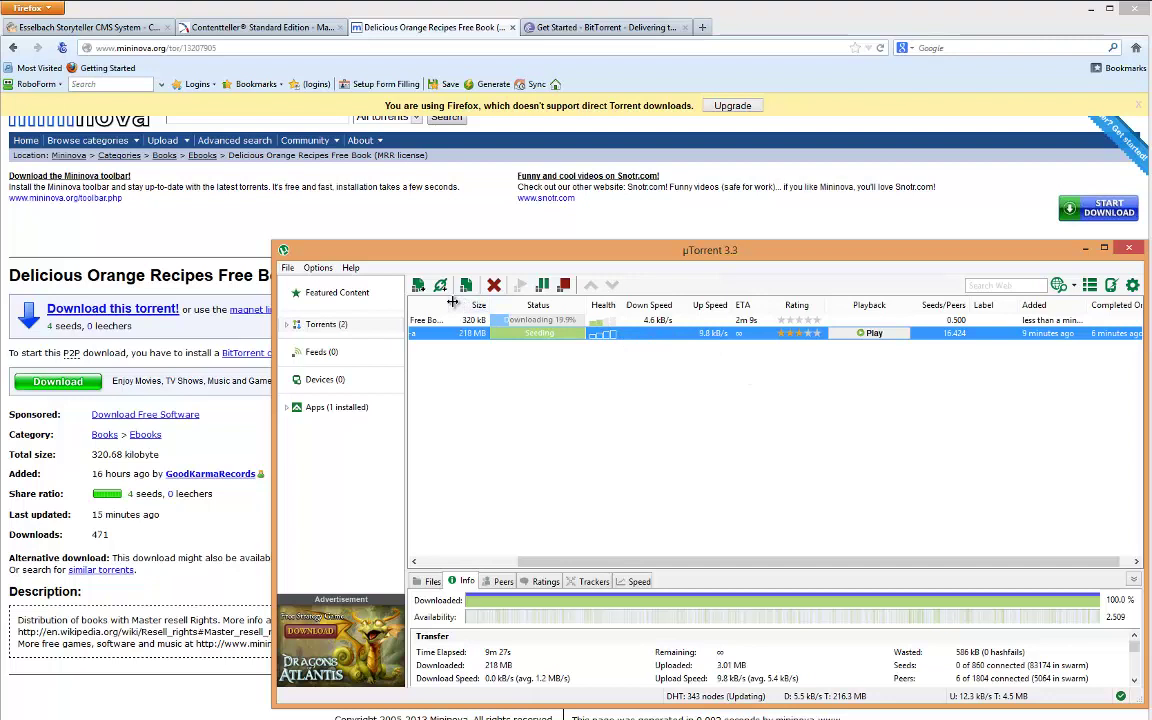
pyautogui.moveTo(462, 305); pyautogui.dragTo(525, 305)
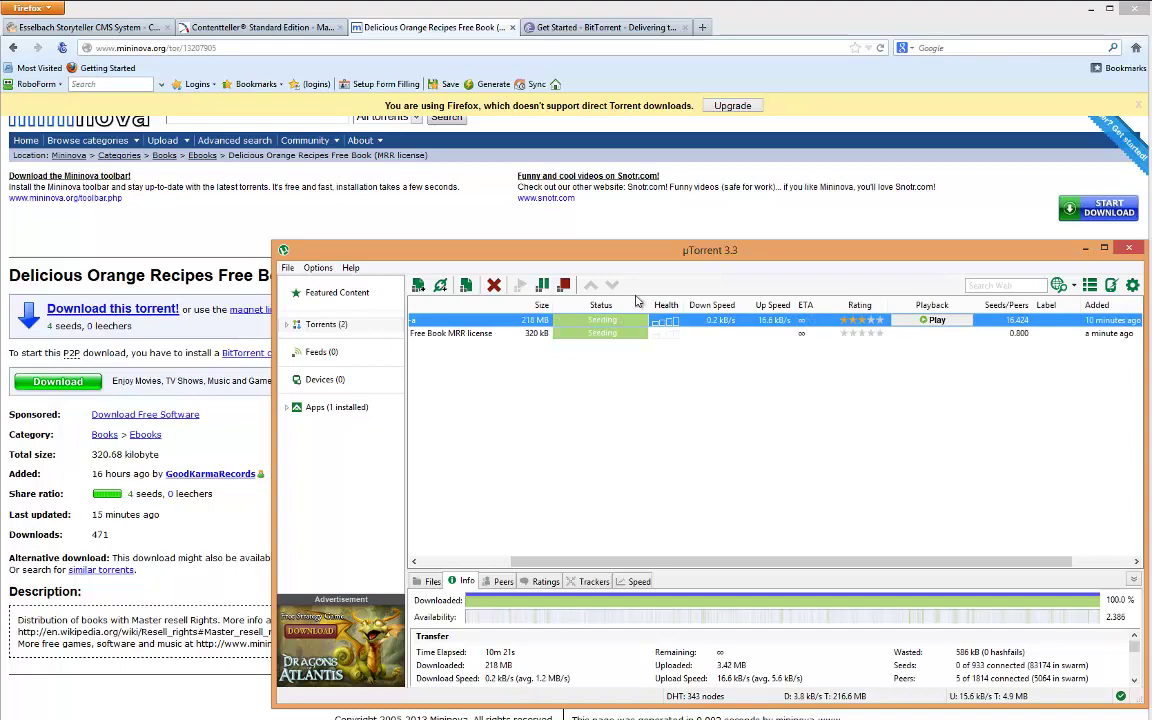
pyautogui.click(1085, 249)
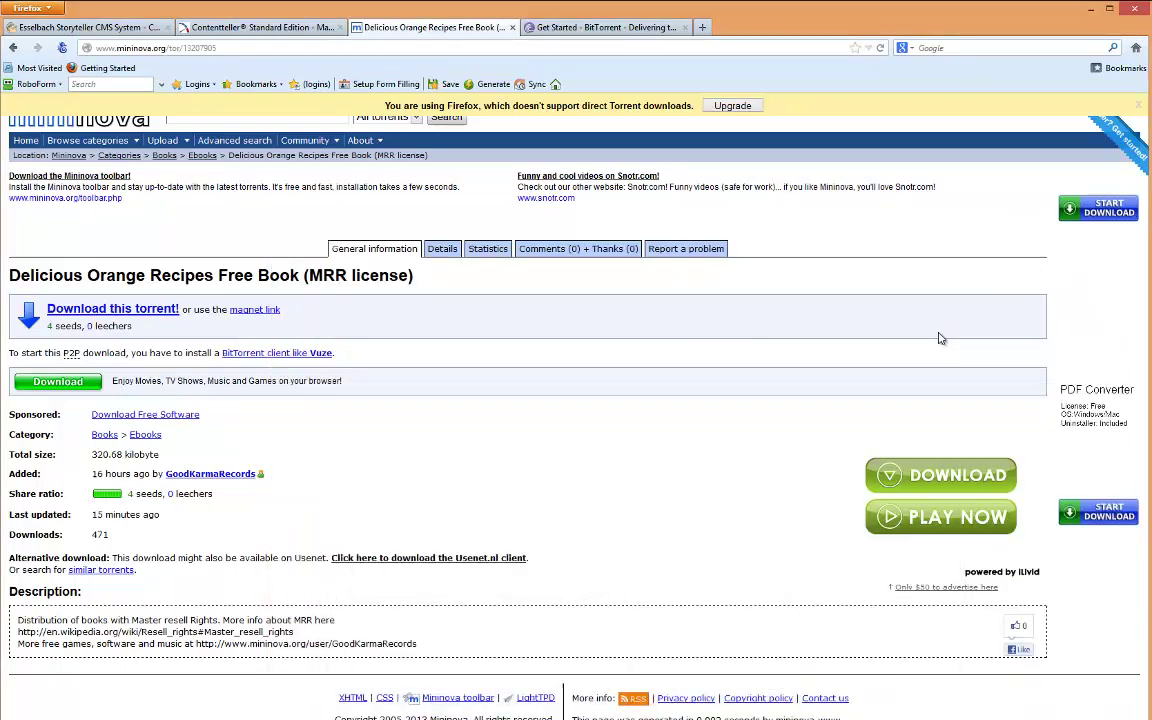
# In File Explorer, open the Delicious Orange Recipes Free Book MRR license folder in Downloads and widen its Name column
pyautogui.press('super+e')
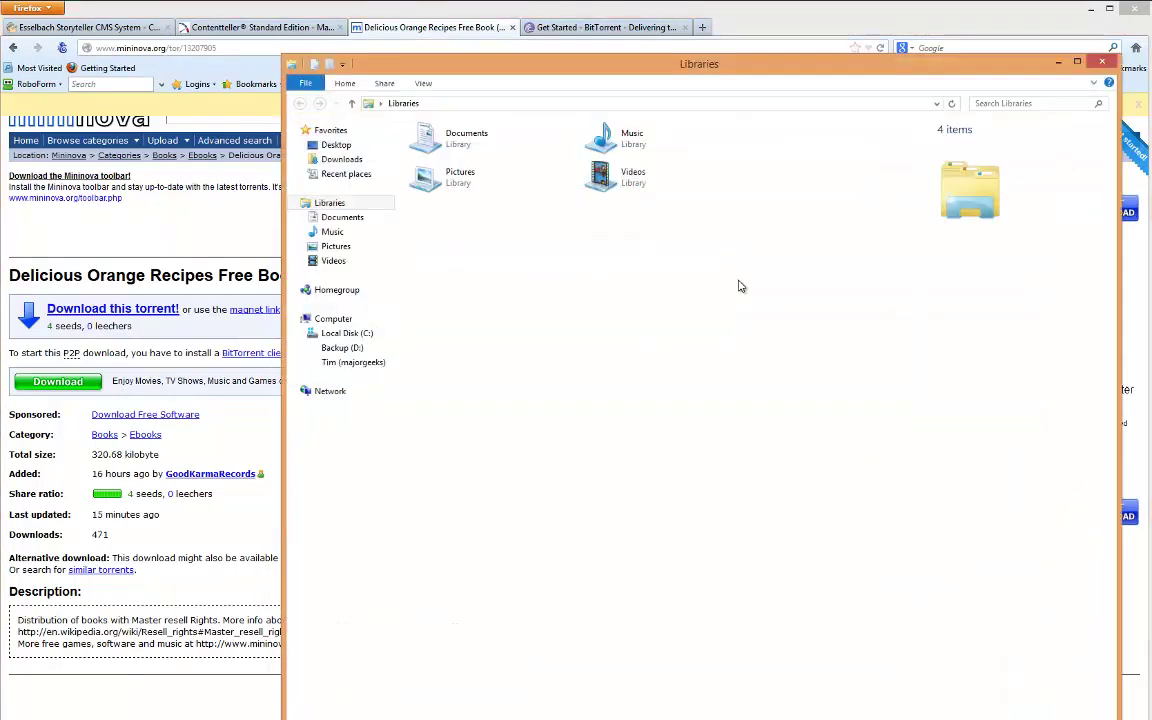
pyautogui.click(342, 162)
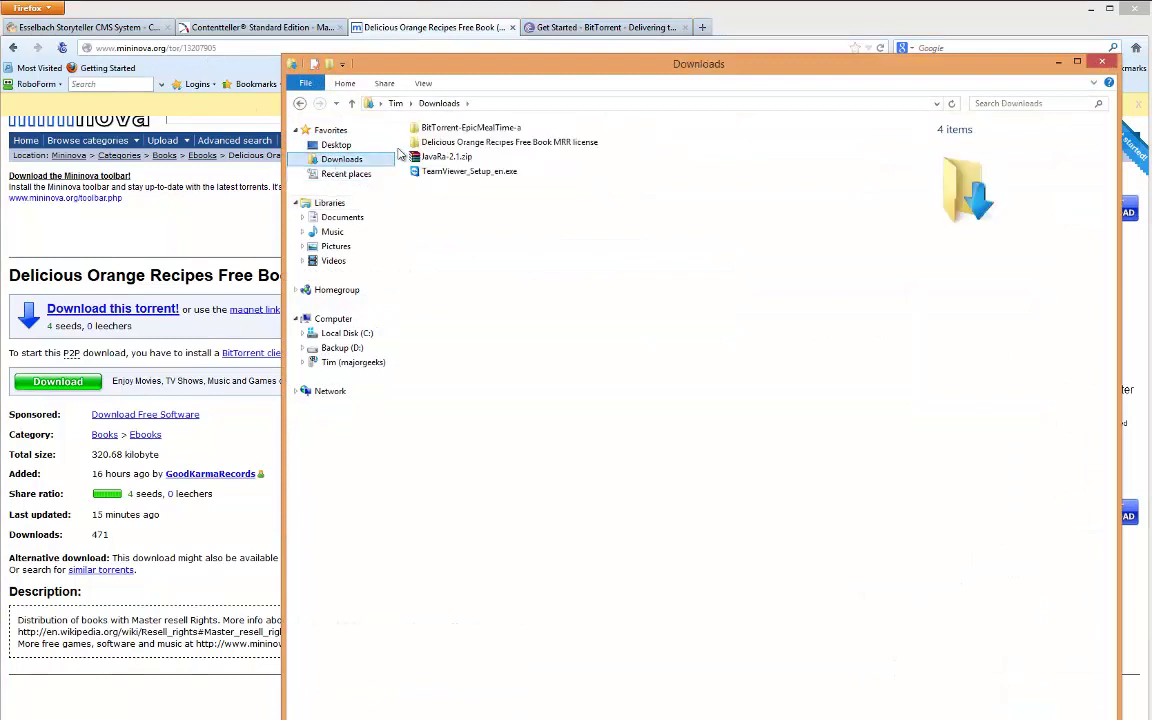
pyautogui.doubleClick(490, 147)
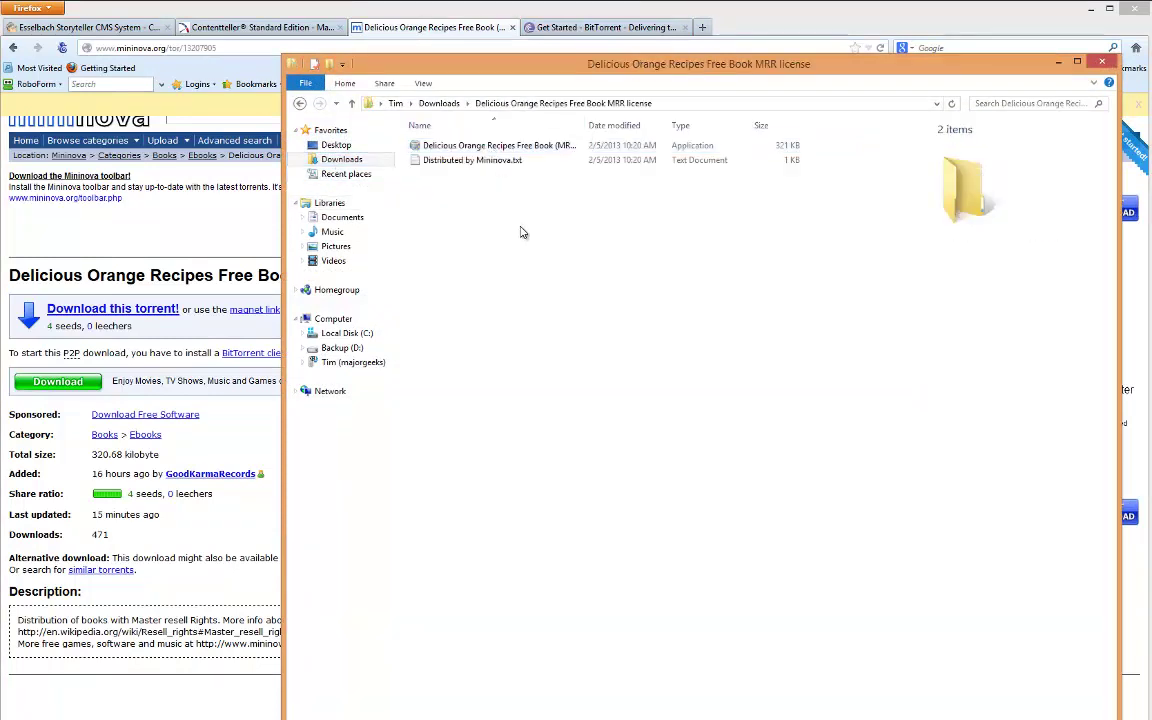
pyautogui.moveTo(585, 118); pyautogui.dragTo(636, 120)
# Run Delicious Orange Recipes Free Book (MRR license).exe despite SmartScreen, accept its license and install it to the default folder
pyautogui.doubleClick(505, 147)
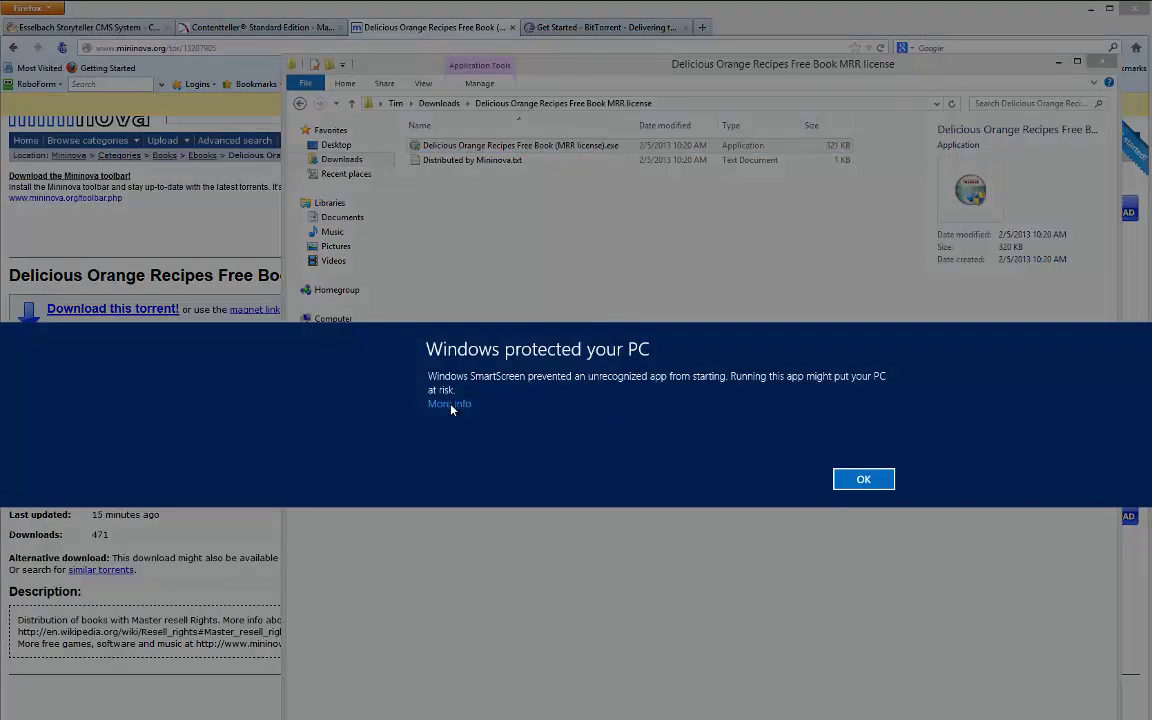
pyautogui.click(451, 405)
pyautogui.click(779, 479)
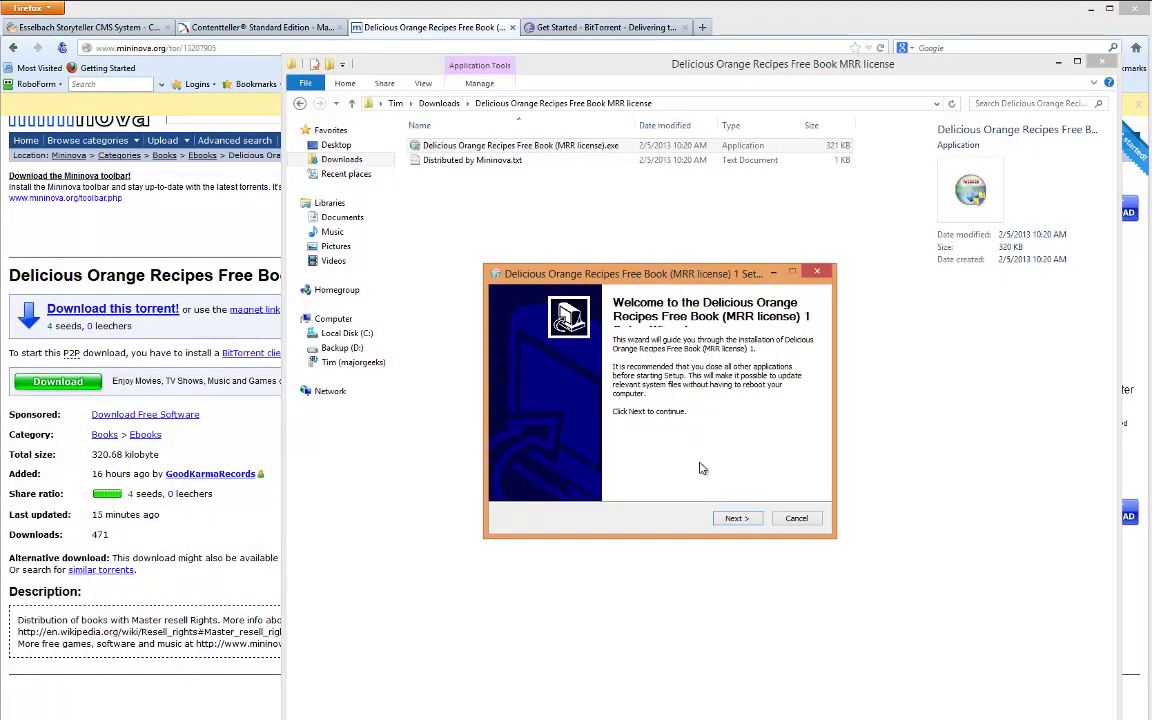
pyautogui.click(737, 518)
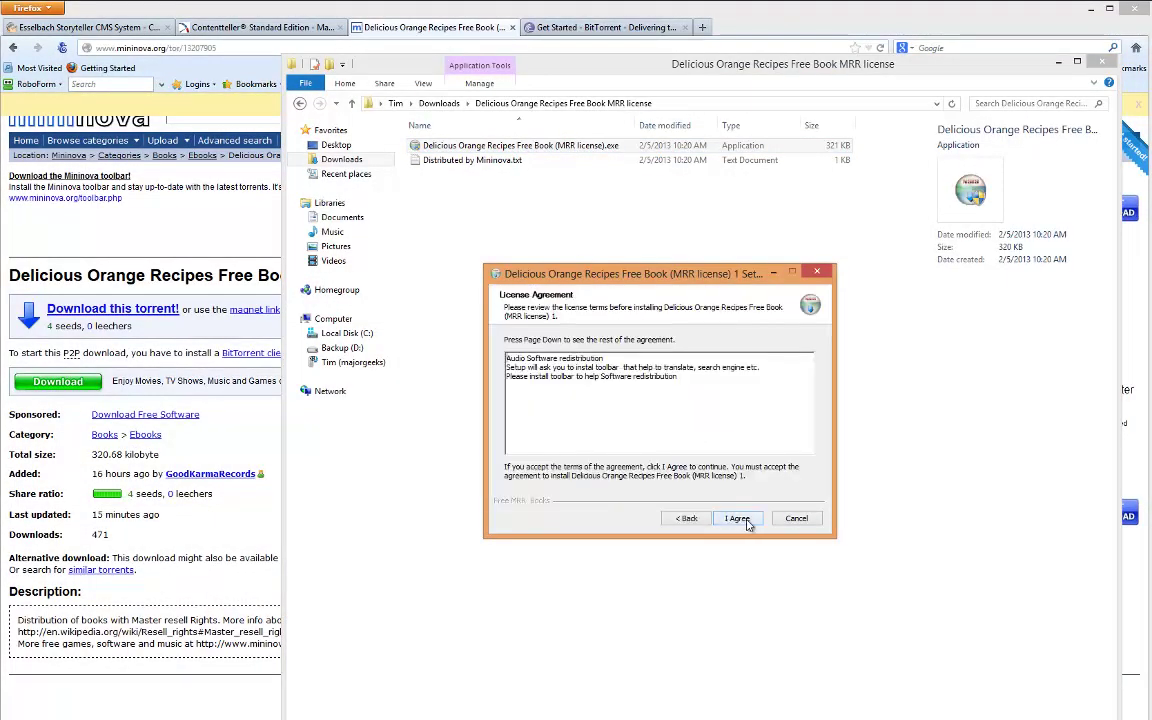
pyautogui.click(743, 520)
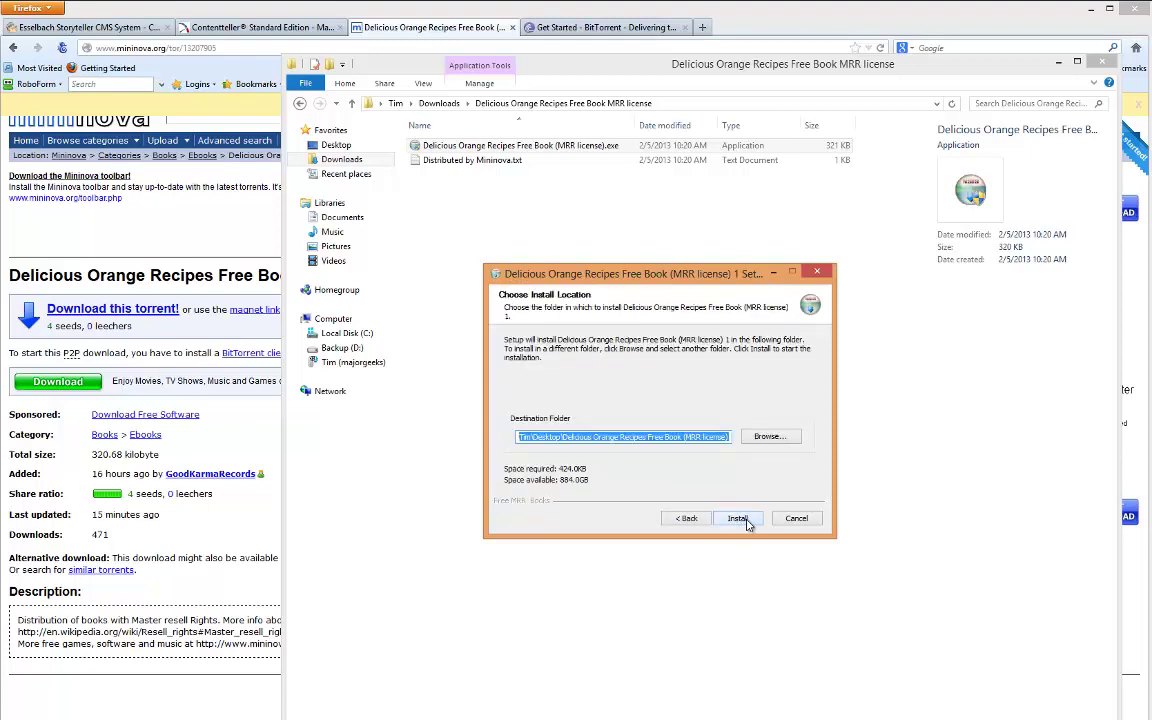
pyautogui.click(739, 519)
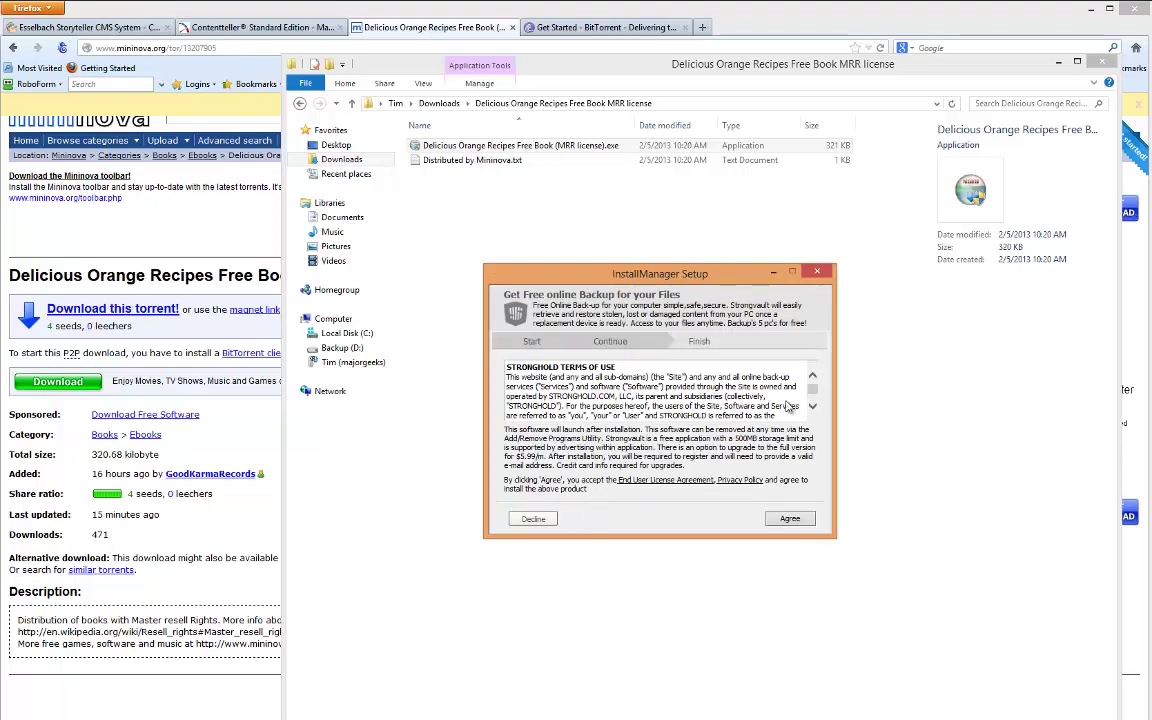
# Decline the Strongvault backup offer, leave both Claro search options unchecked, and finish the recipe book setup
pyautogui.scroll(-10, 760, 395)
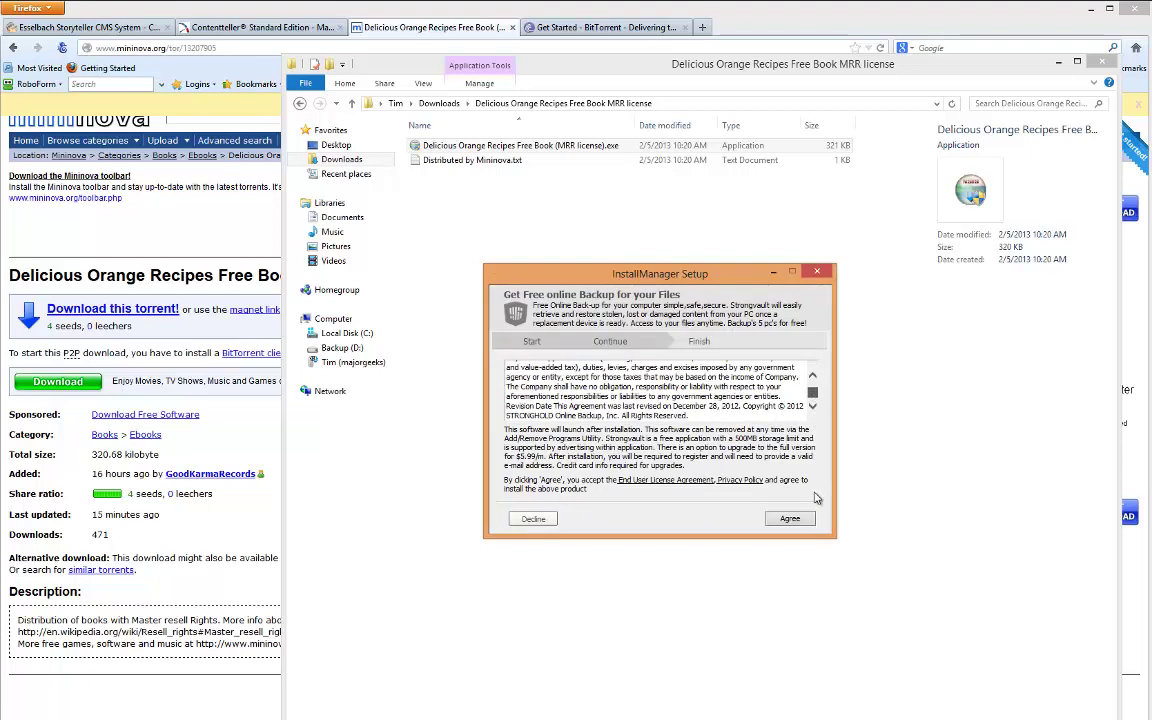
pyautogui.click(538, 518)
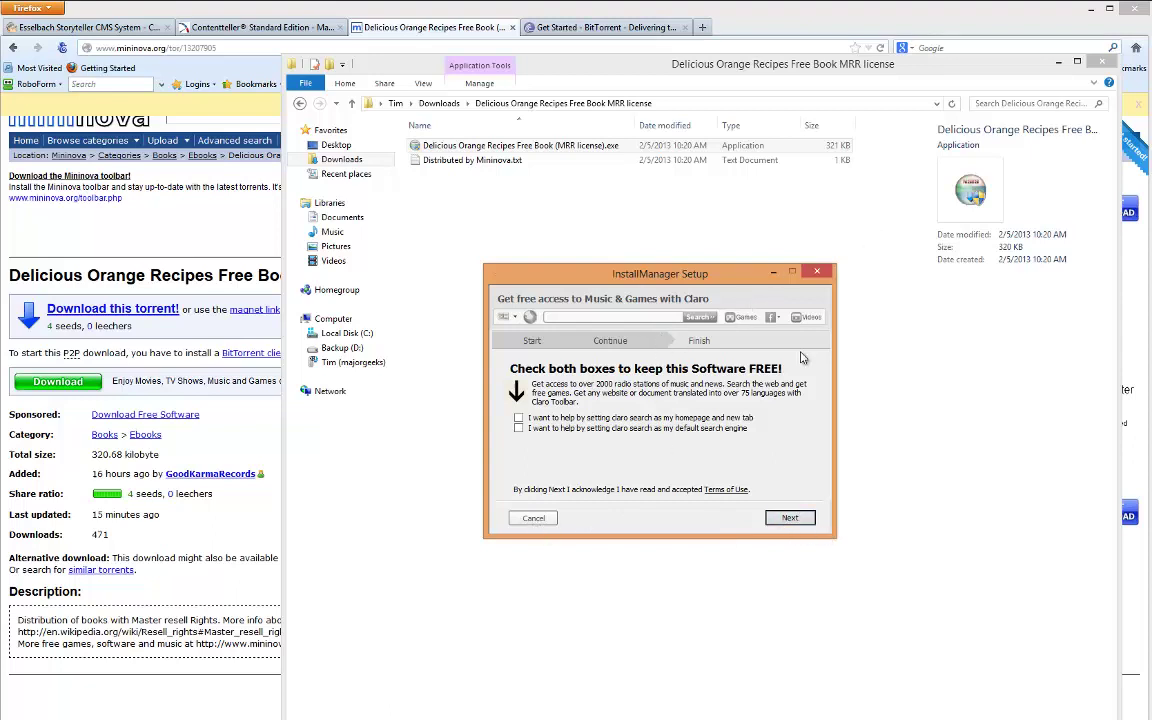
pyautogui.click(535, 518)
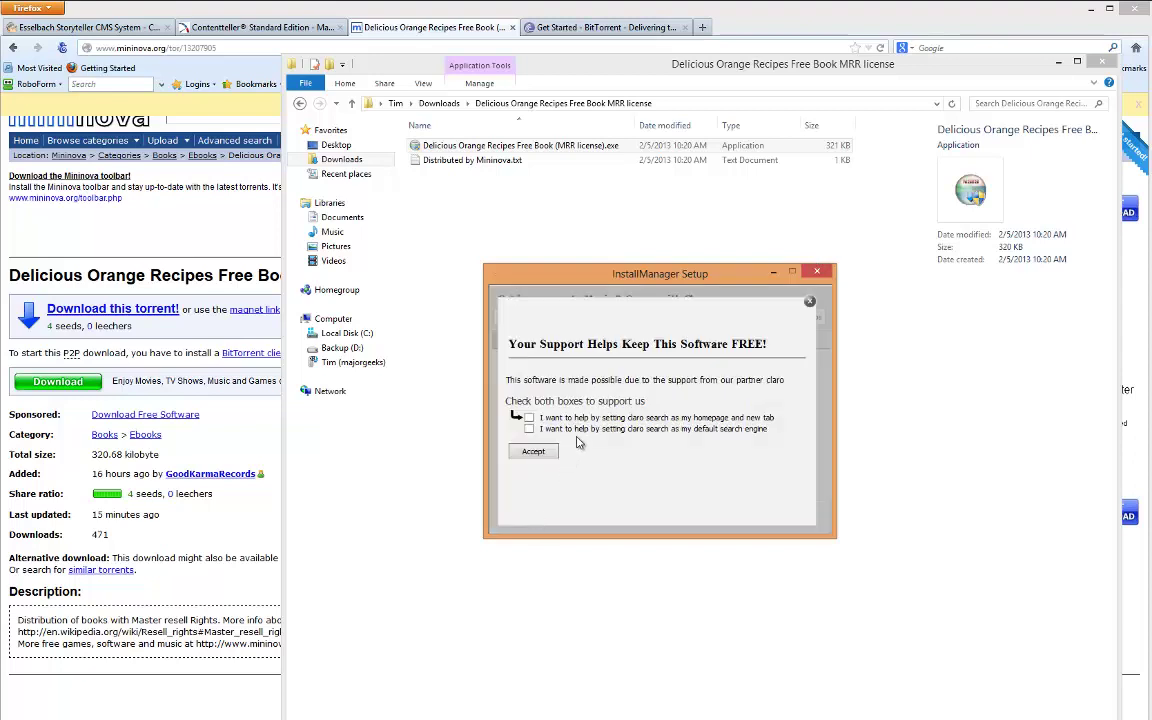
pyautogui.click(533, 451)
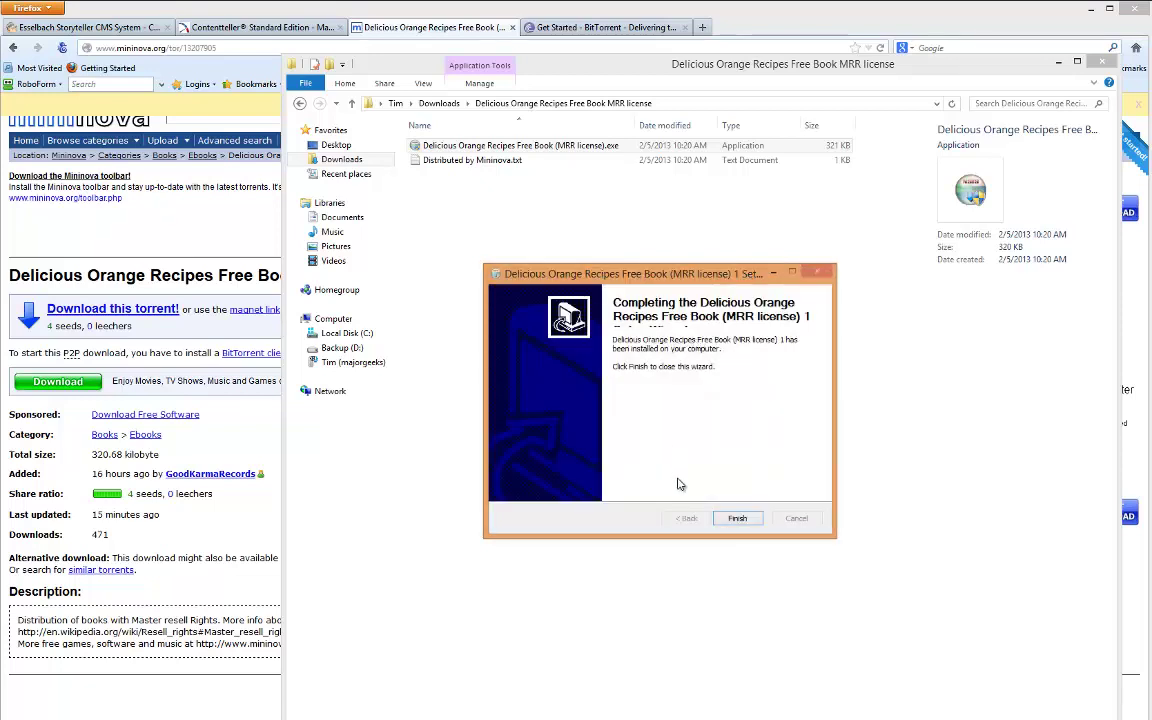
pyautogui.click(737, 518)
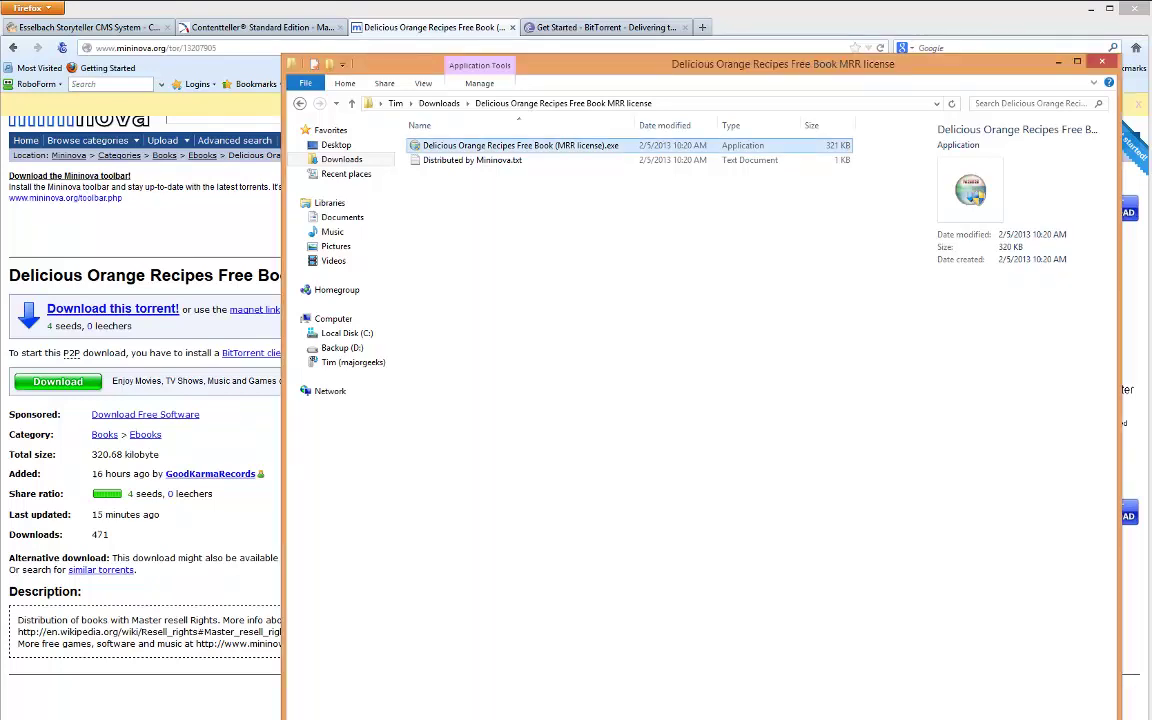
# Look through the full list of installed programs in the Start menu for the newly installed orange recipe book
pyautogui.press('super')
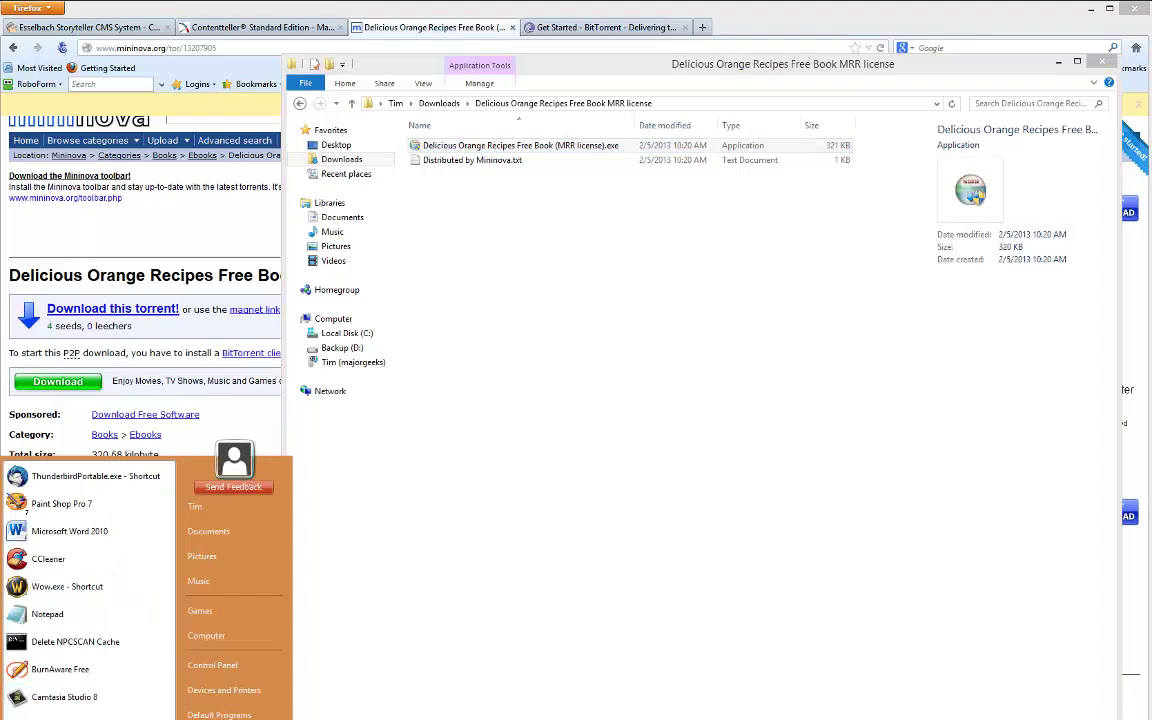
pyautogui.click(60, 717)
pyautogui.scroll(-2, 80, 640)
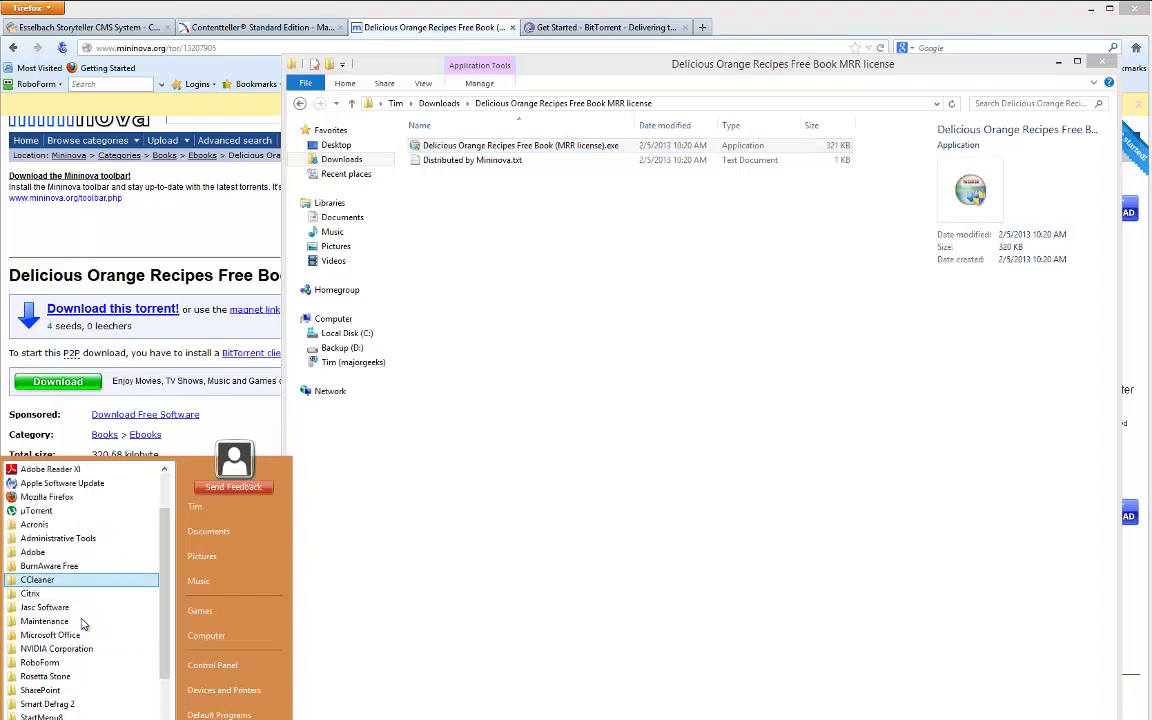
pyautogui.scroll(-2, 84, 624)
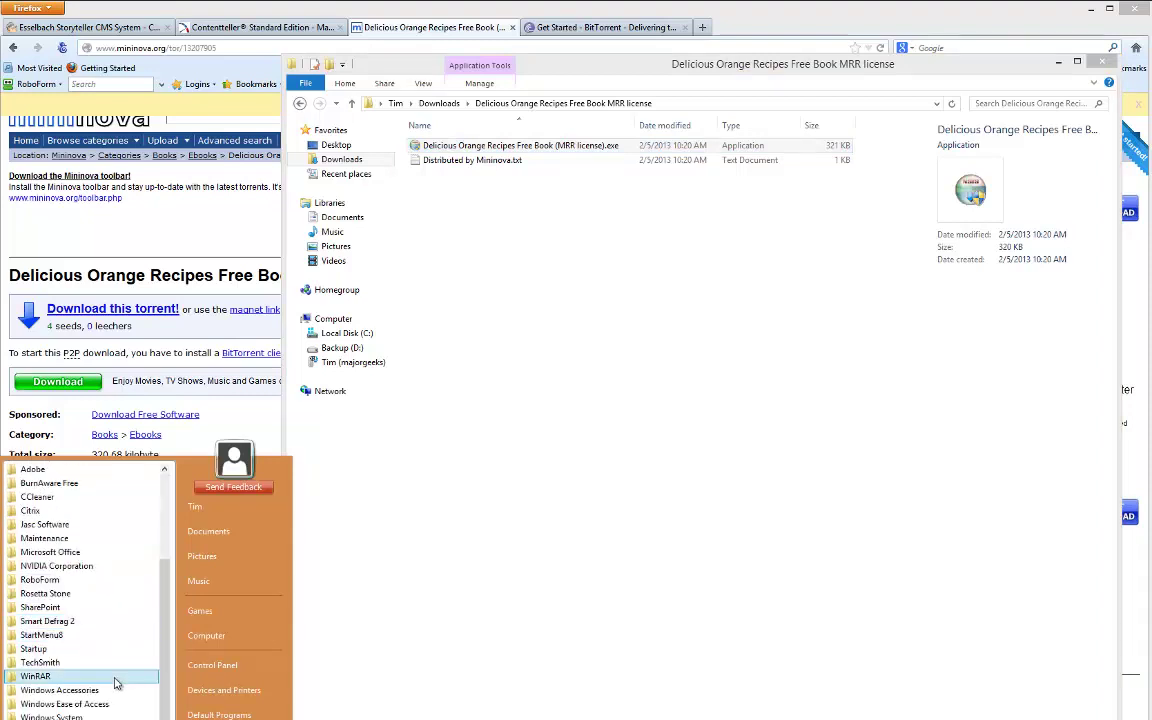
pyautogui.scroll(3, 112, 660)
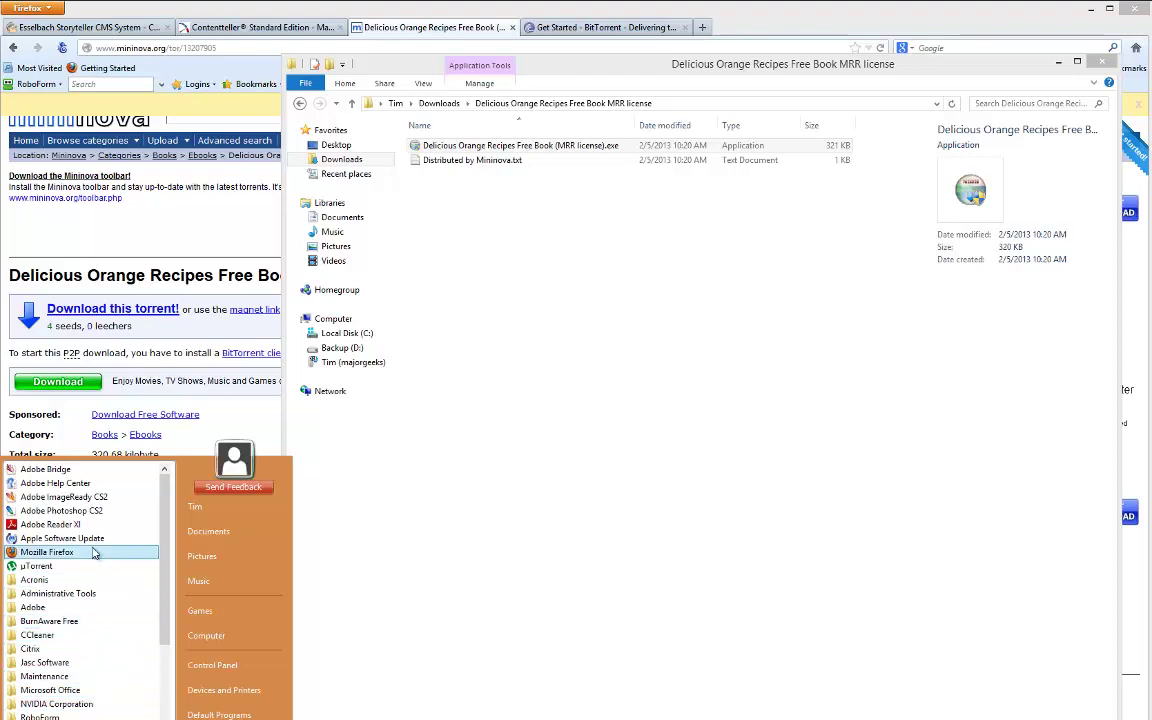
pyautogui.scroll(-3, 122, 585)
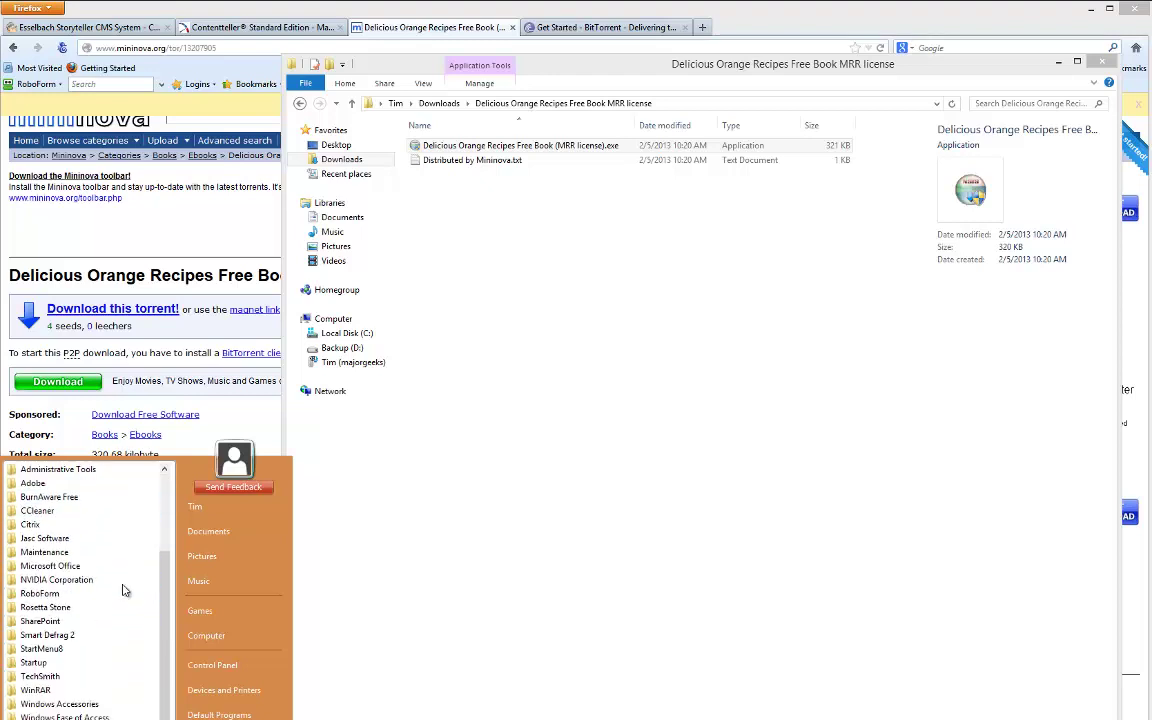
pyautogui.click(447, 487)
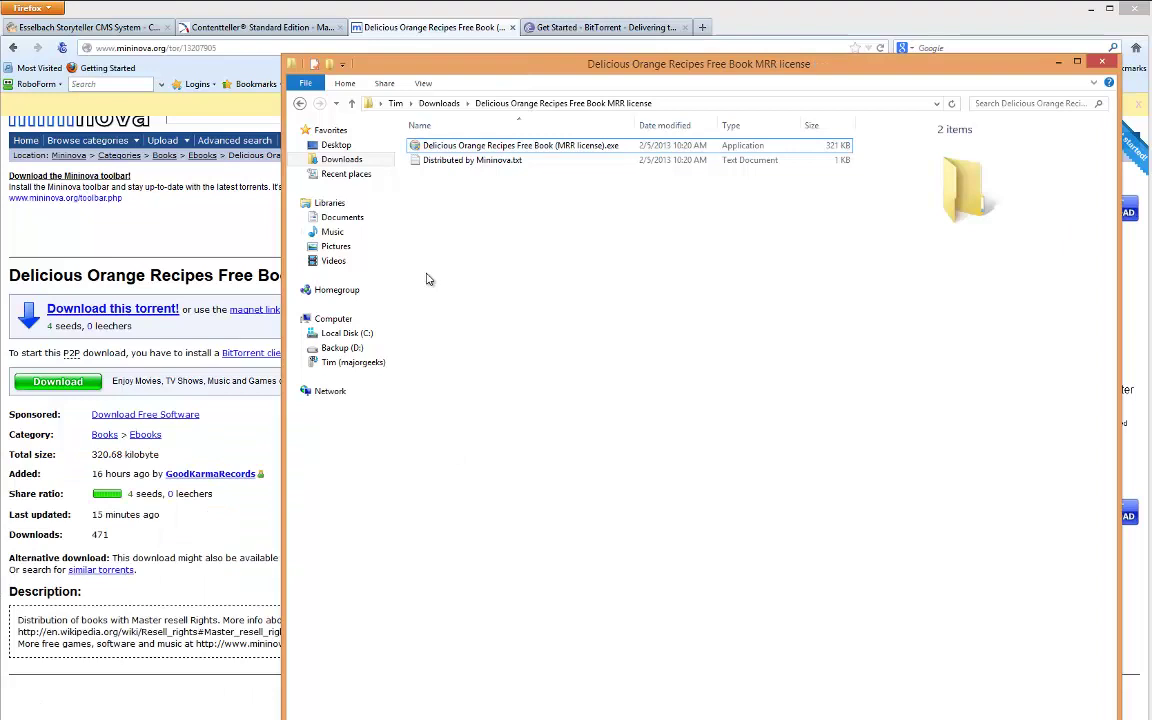
# Dismiss the recipe book folder window, and close the Mininova torrent page and the BitTorrent Get Started page in Firefox
pyautogui.click(995, 54)
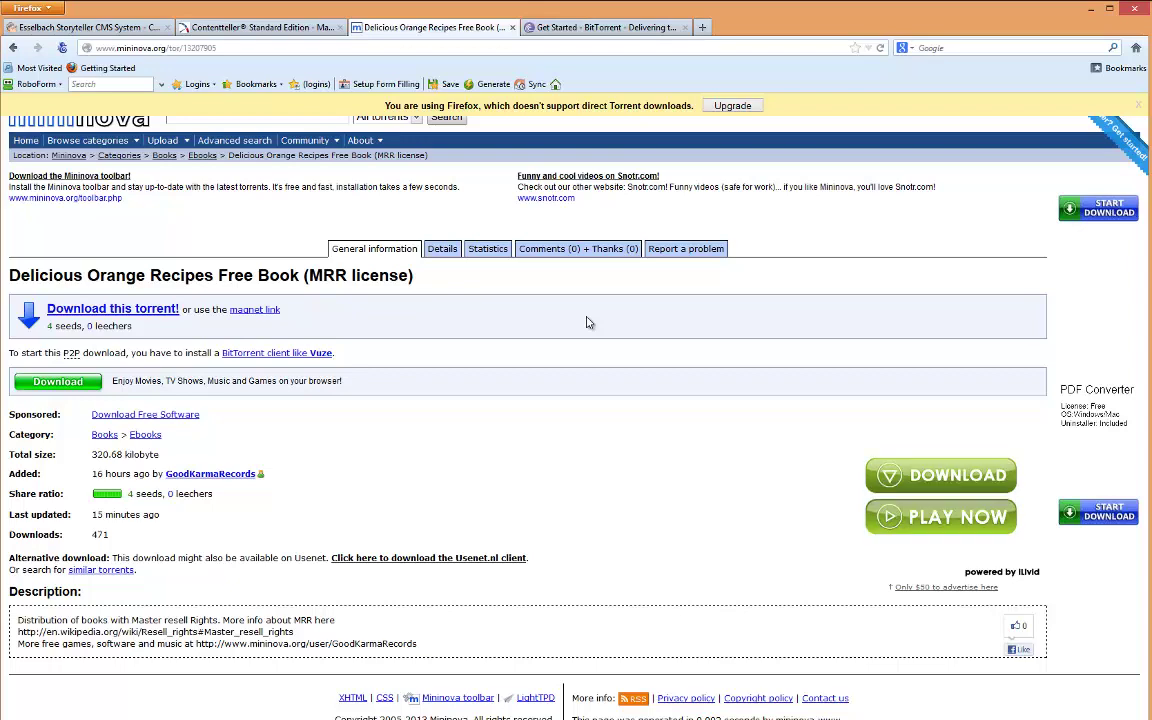
pyautogui.middleClick(437, 30)
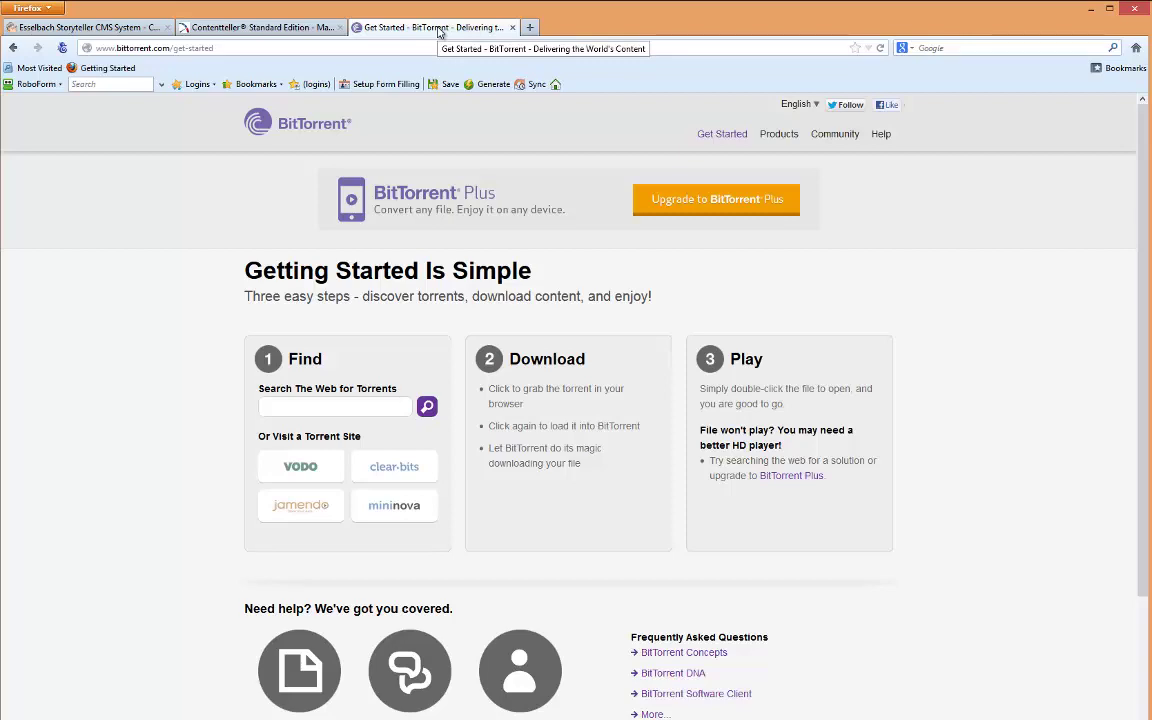
pyautogui.middleClick(437, 30)
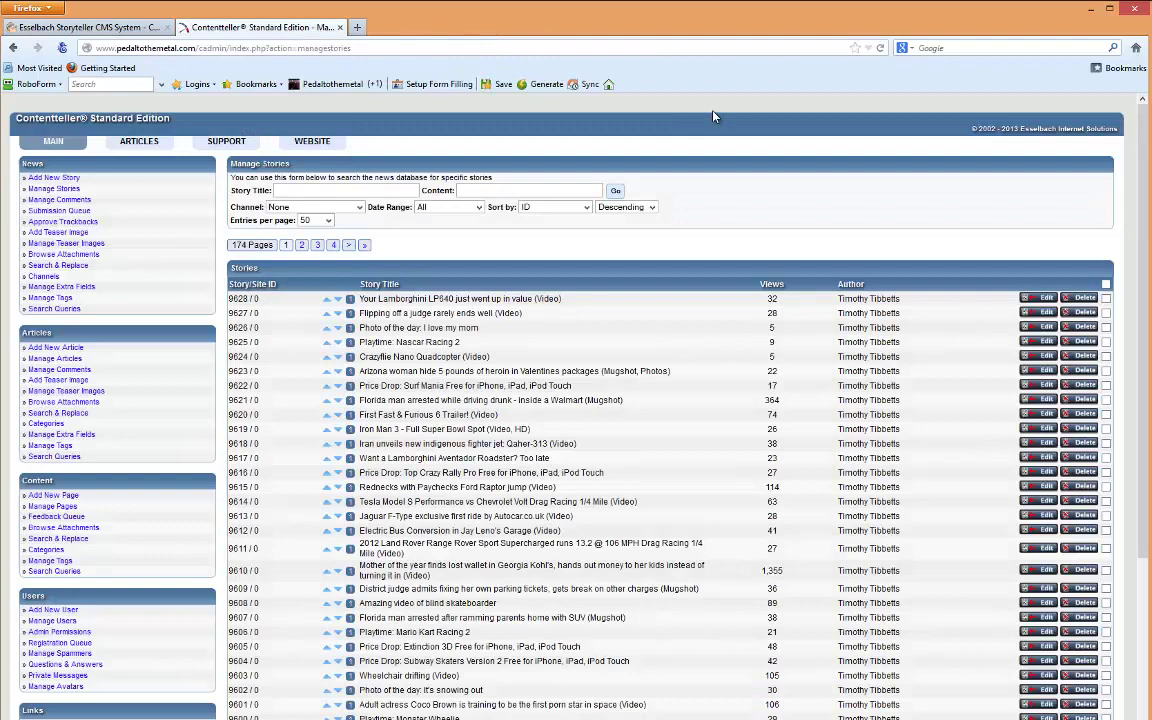
# Open Majorgeeks.com from the bookmarks page in a new browser tab
pyautogui.hotkey('ctrl', 't')
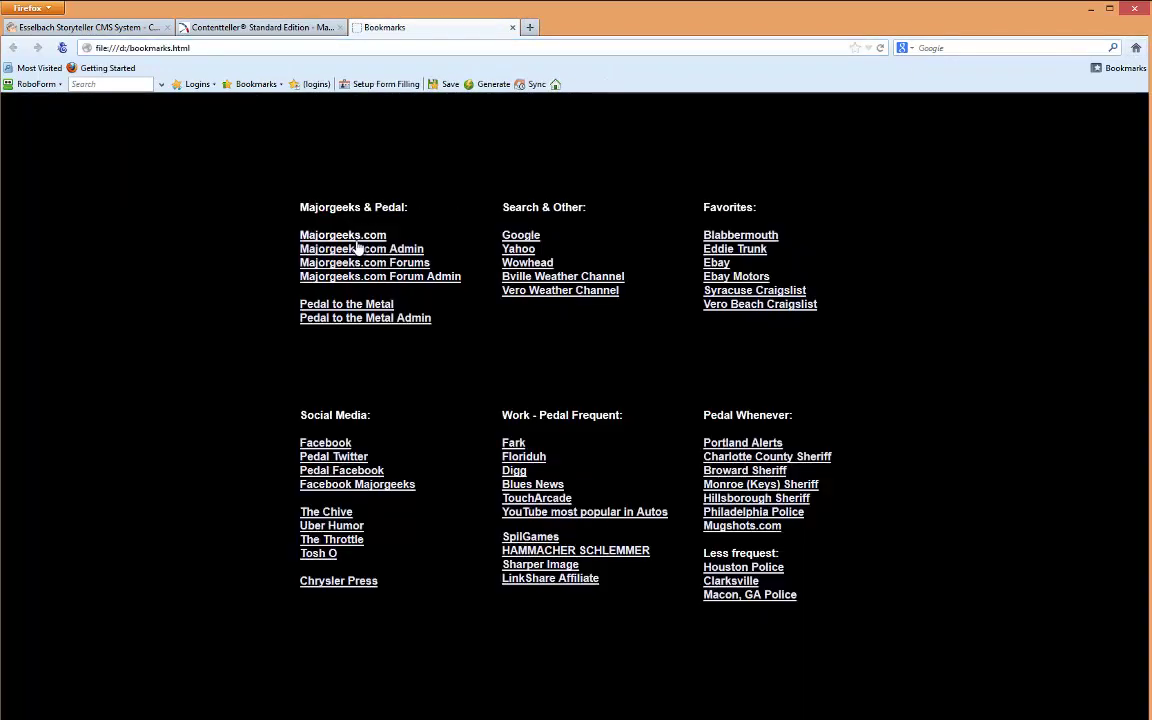
pyautogui.click(350, 237)
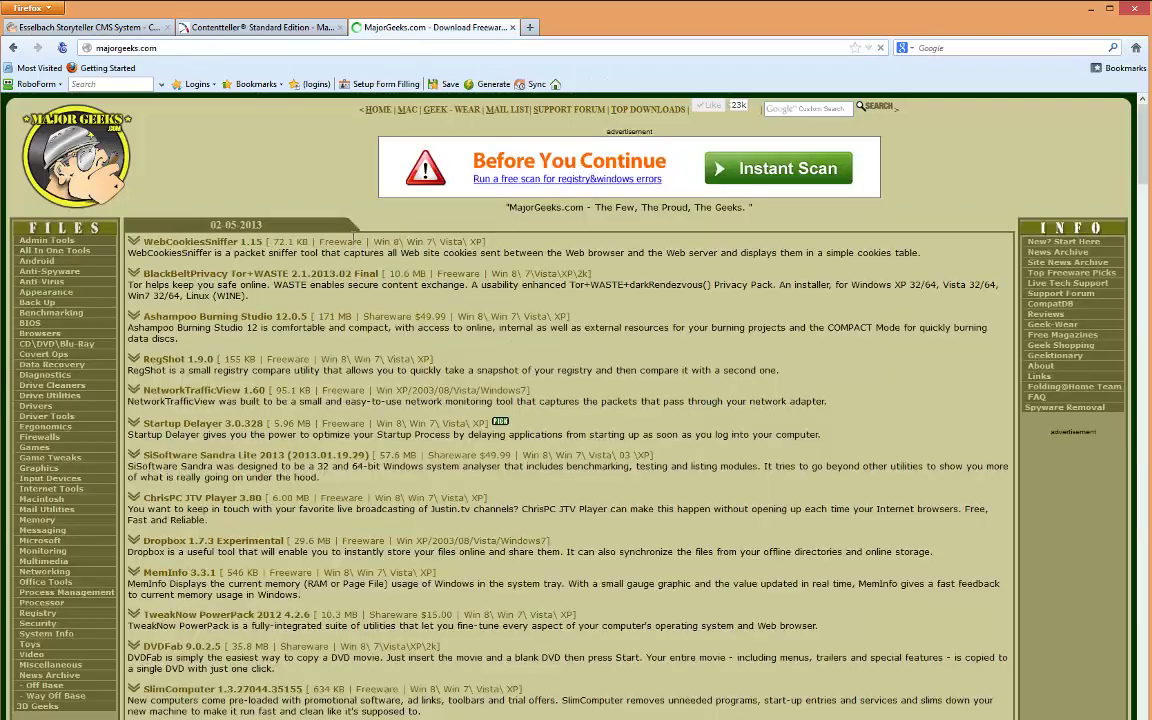